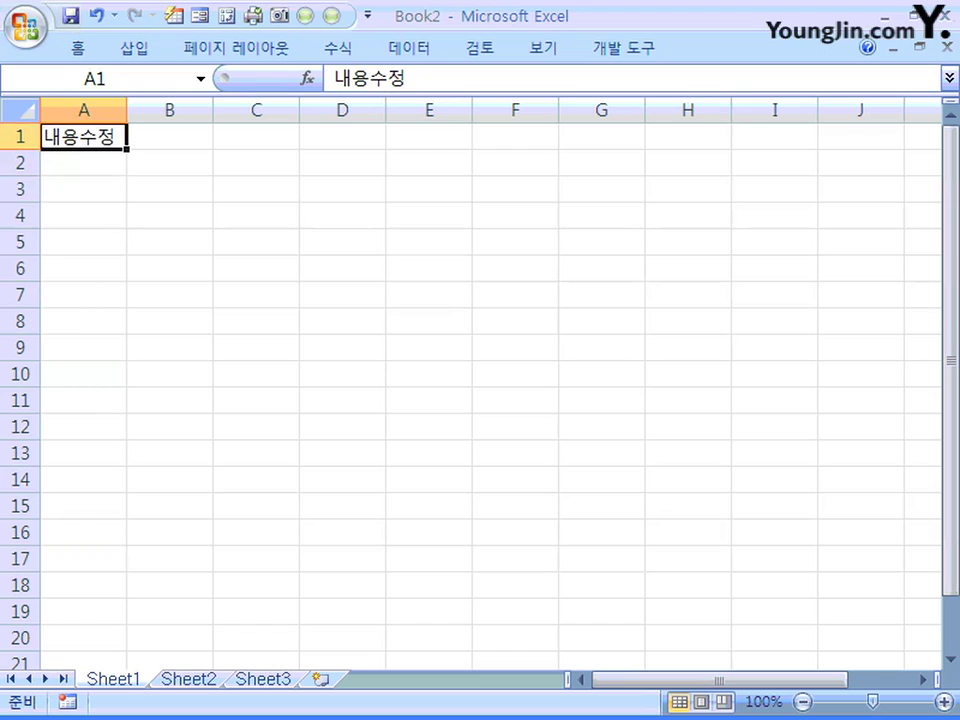
pyautogui.press('F2')
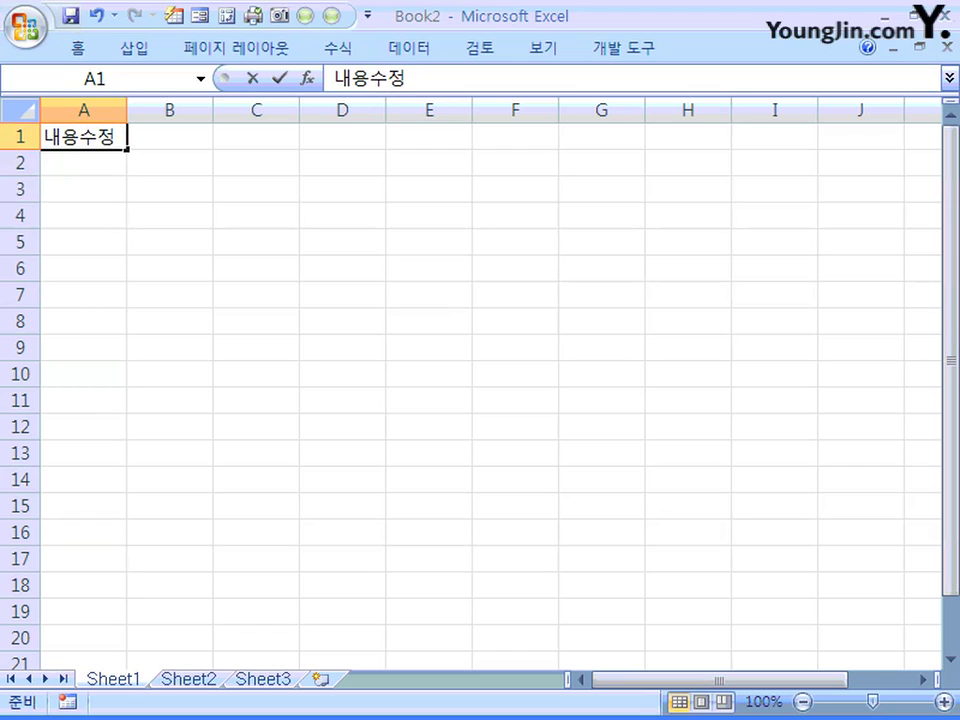
pyautogui.press('F2')
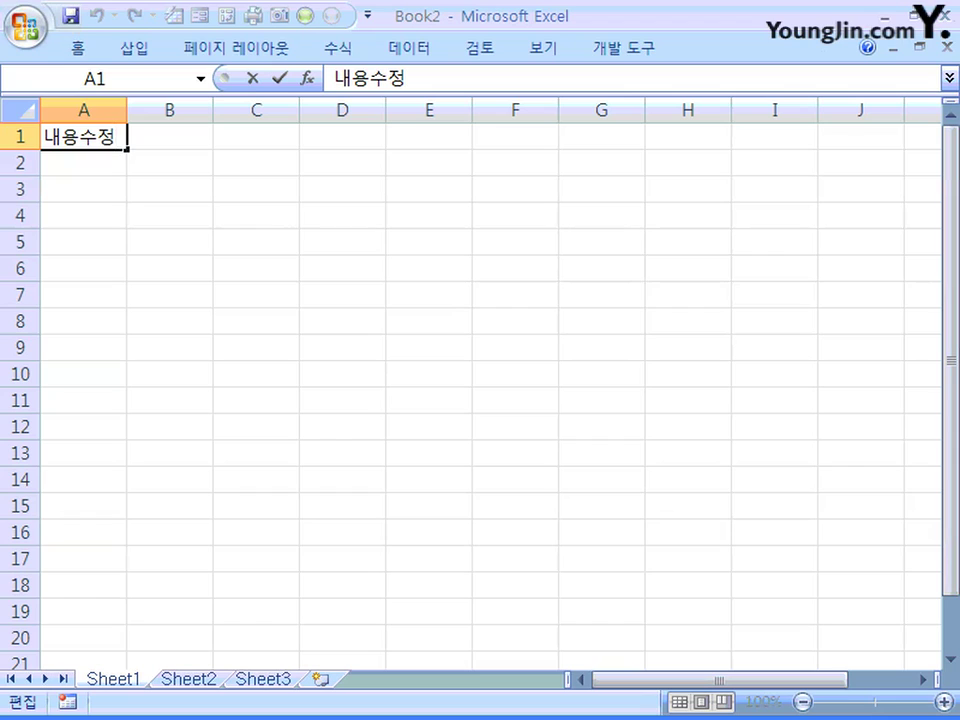
pyautogui.click(169, 215)
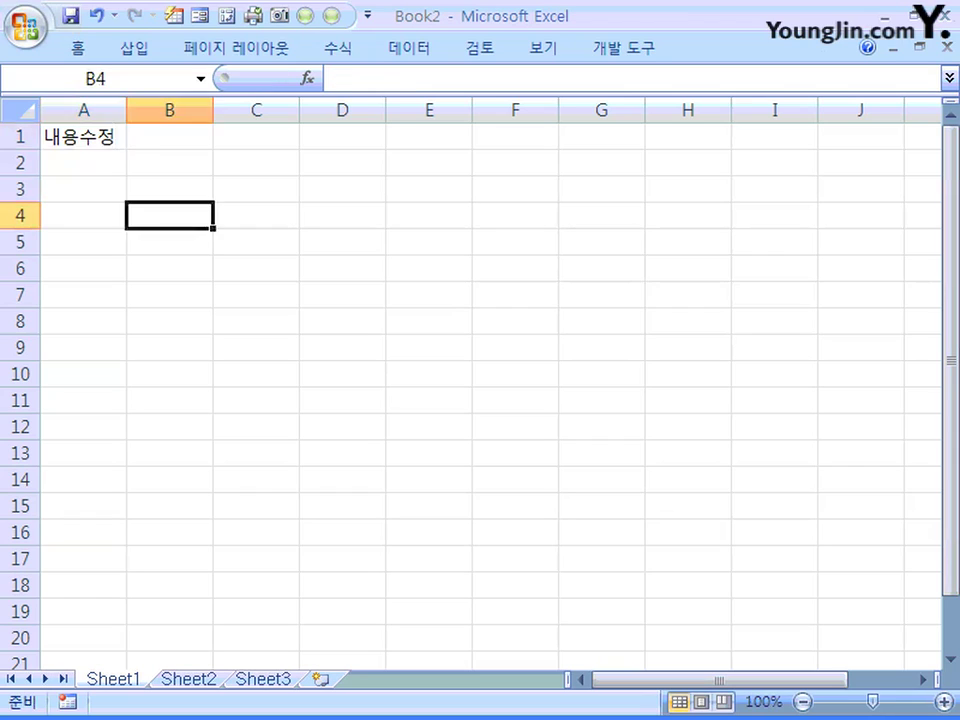
# Step: Edit cell A1 in place, replacing its last two characters so that it reads 내용입력
pyautogui.click(83, 136)
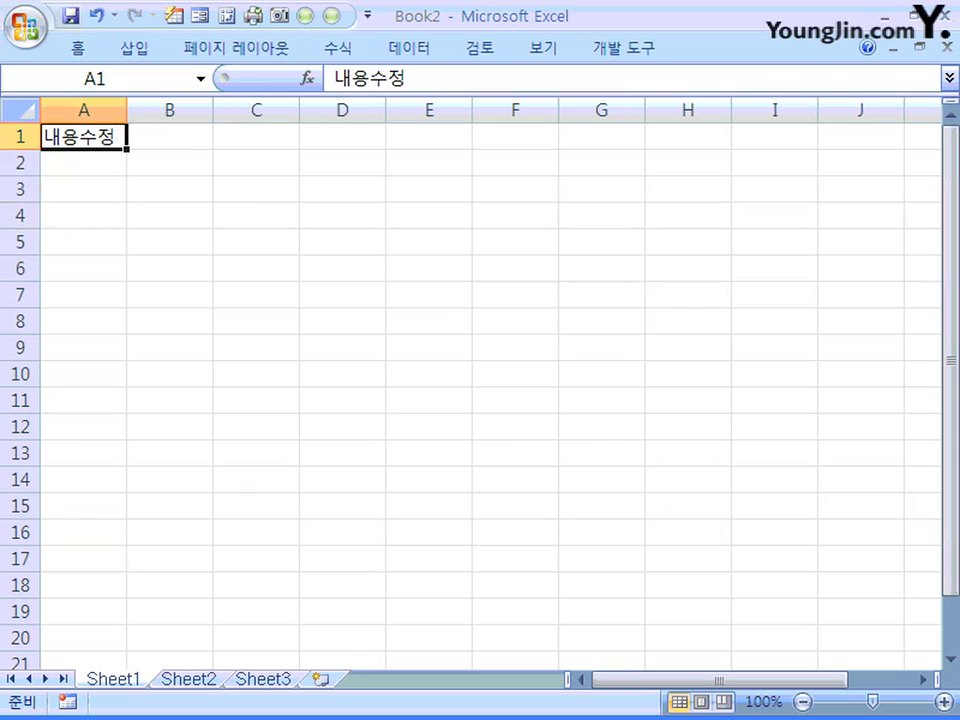
pyautogui.press('F2')
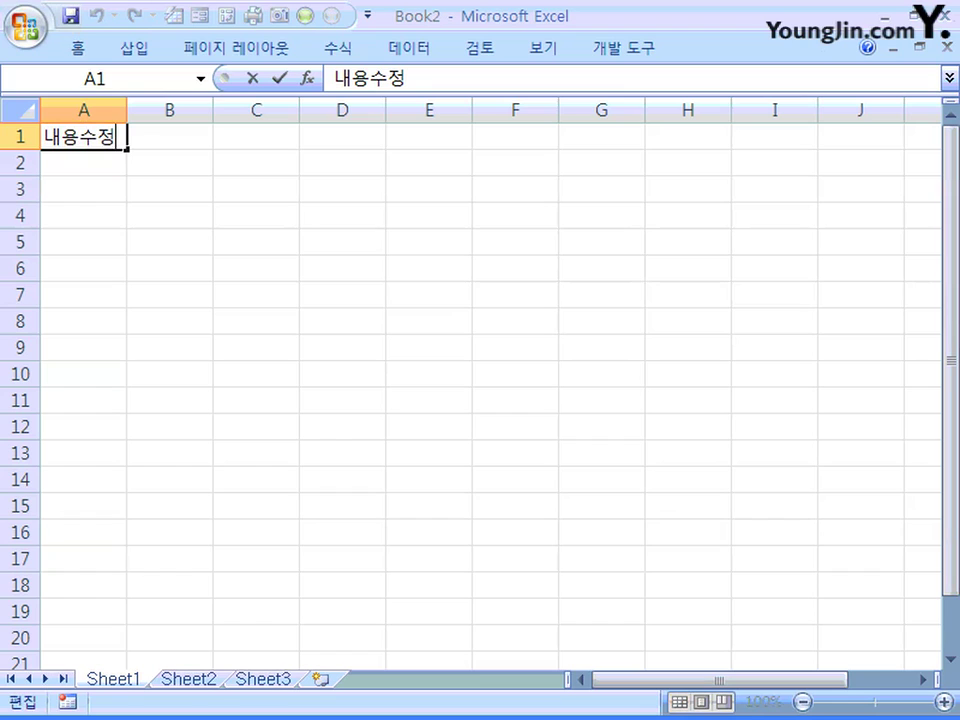
pyautogui.press('BackSpace')
pyautogui.press('BackSpace')
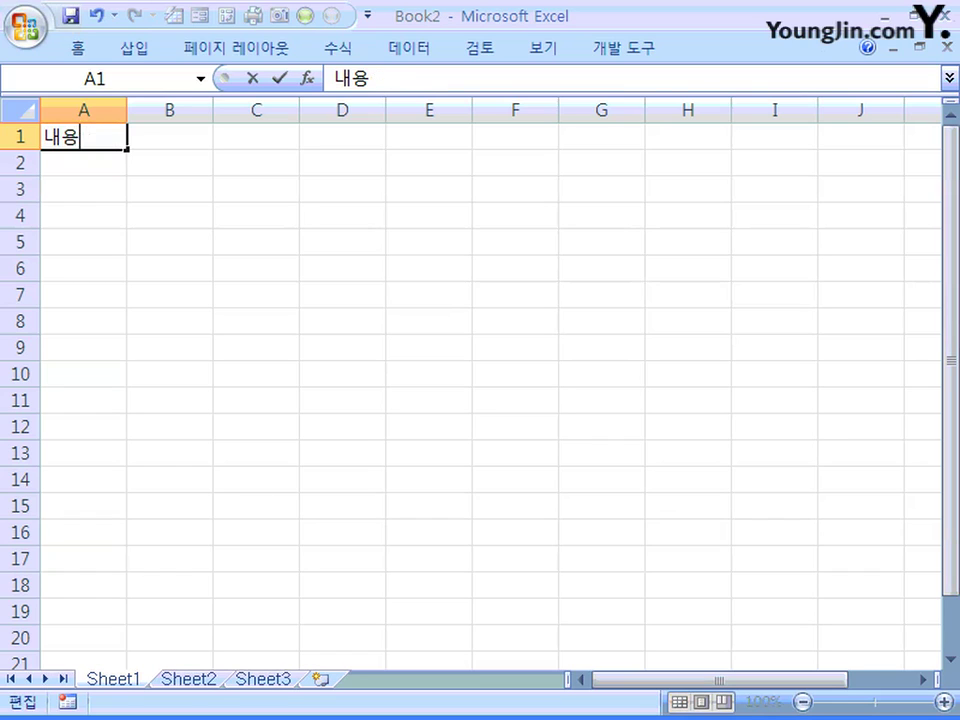
pyautogui.write('입ㄹㅕㄱ')
pyautogui.press('Return')
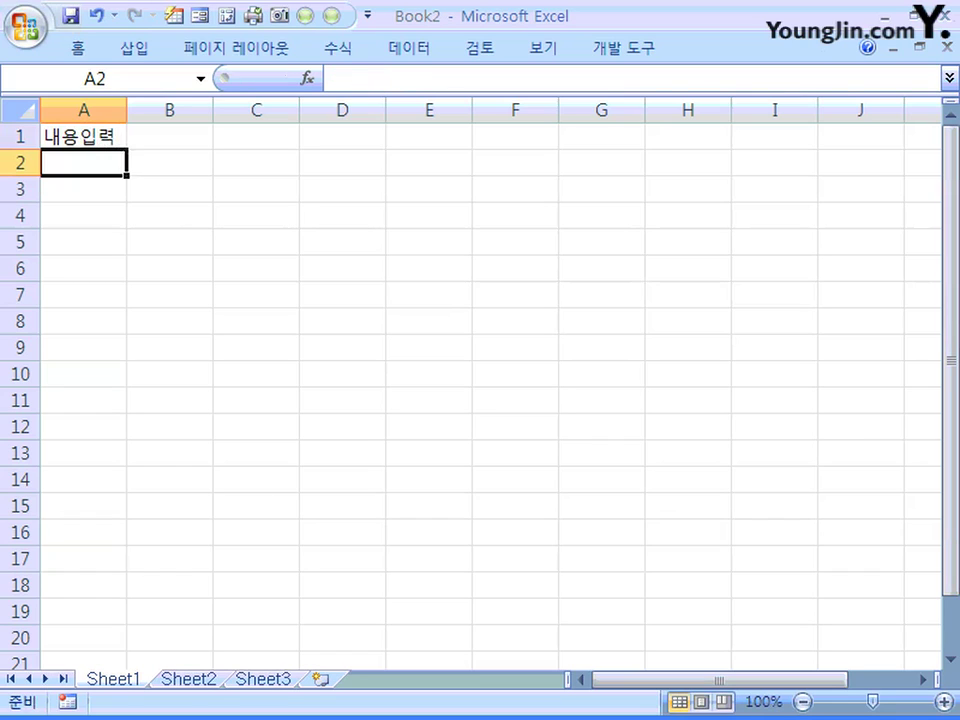
# Step: Fill the whole range A1:D10 at once with A1's text 내용입력
pyautogui.click(83, 136)
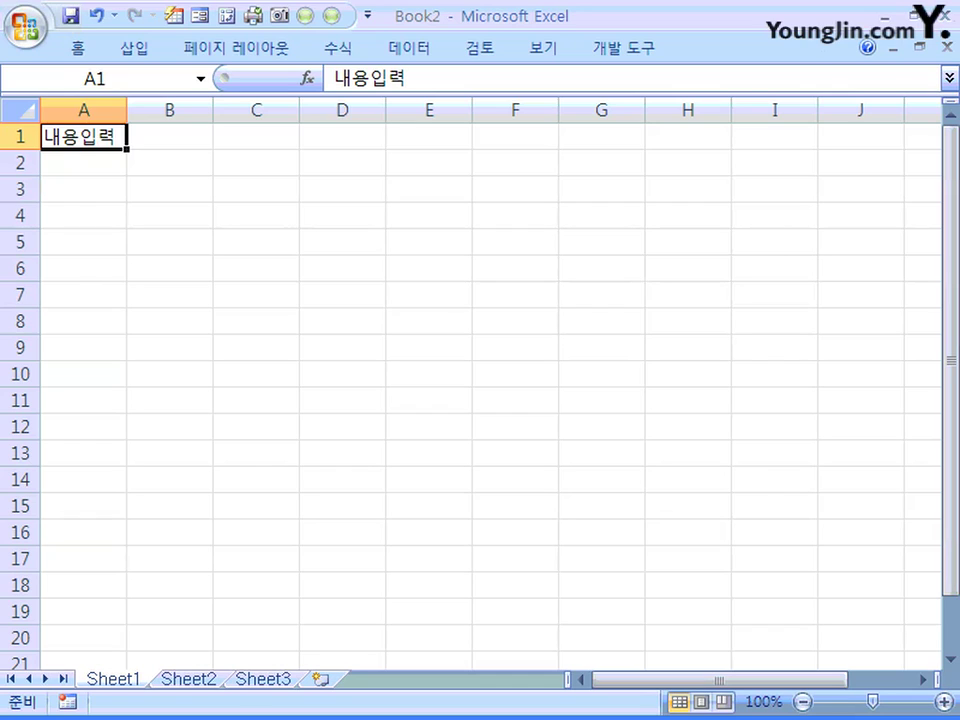
pyautogui.hotkey('ctrl', 'z')
pyautogui.moveTo(84, 137); pyautogui.dragTo(342, 373)
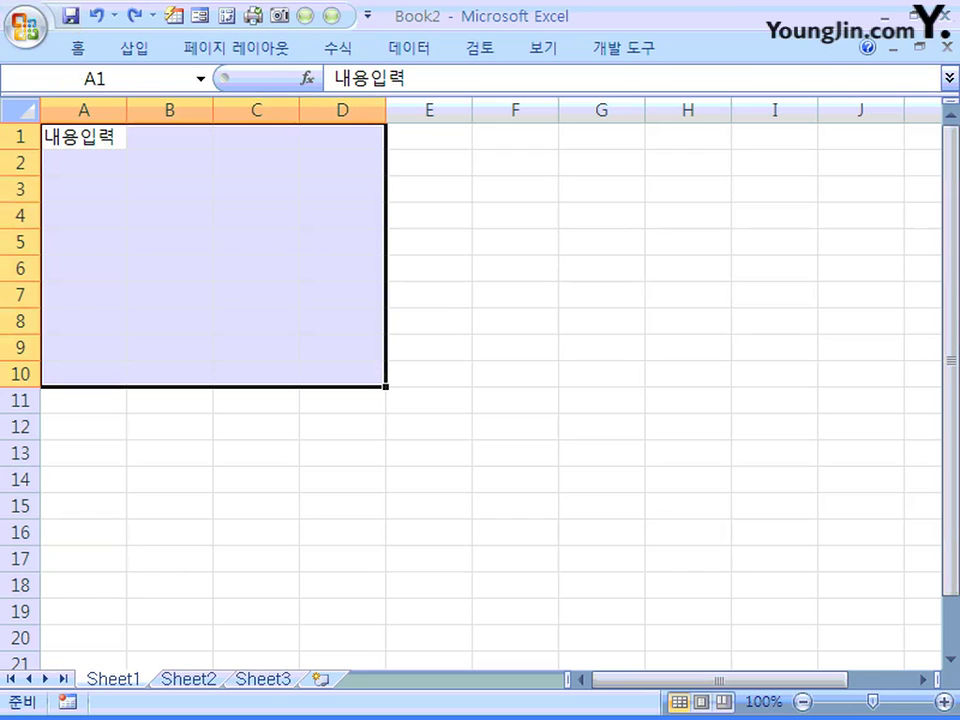
pyautogui.press('F2')
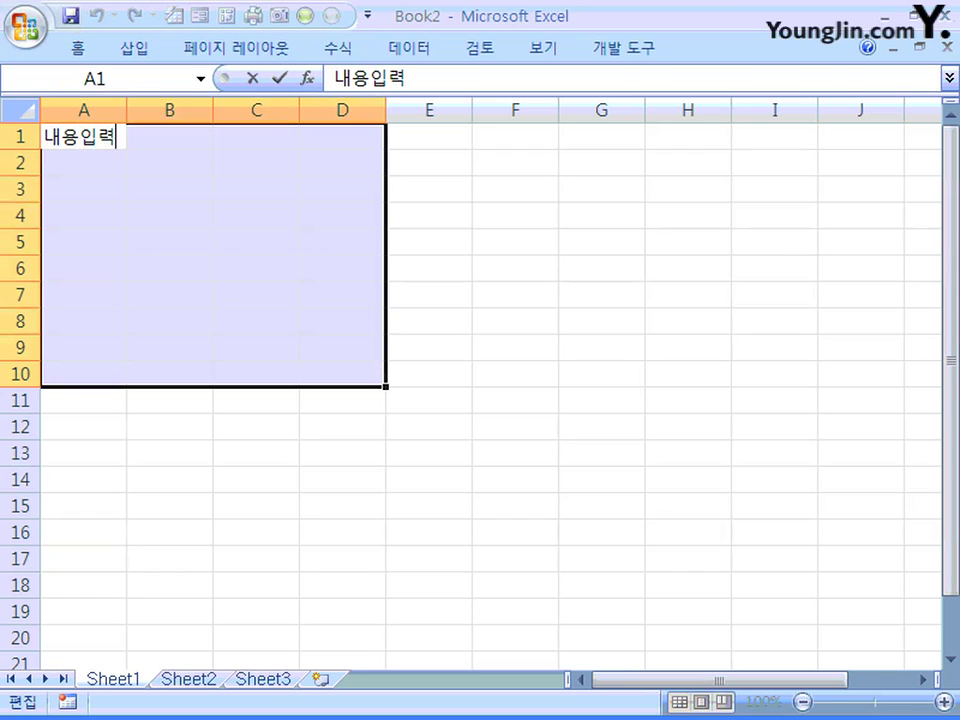
pyautogui.hotkey('ctrl', 'Return')
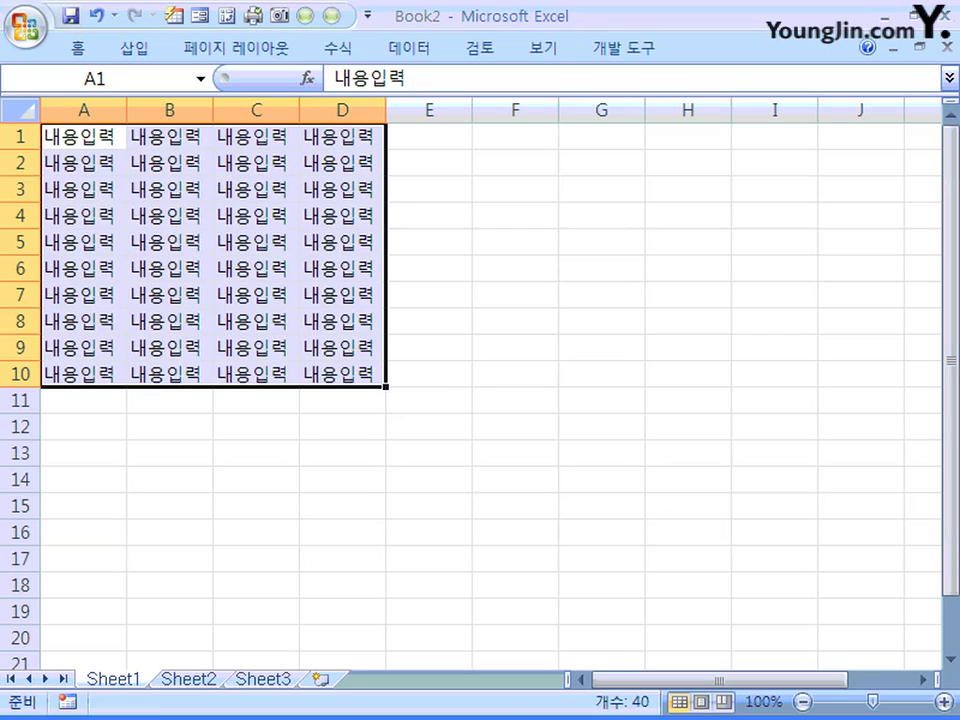
# Step: Undo the fill of the range A1:D10
pyautogui.hotkey('ctrl', 'End')
pyautogui.hotkey('ctrl', 'Home')
pyautogui.moveTo(80, 136); pyautogui.dragTo(342, 373)
pyautogui.click(96, 15)
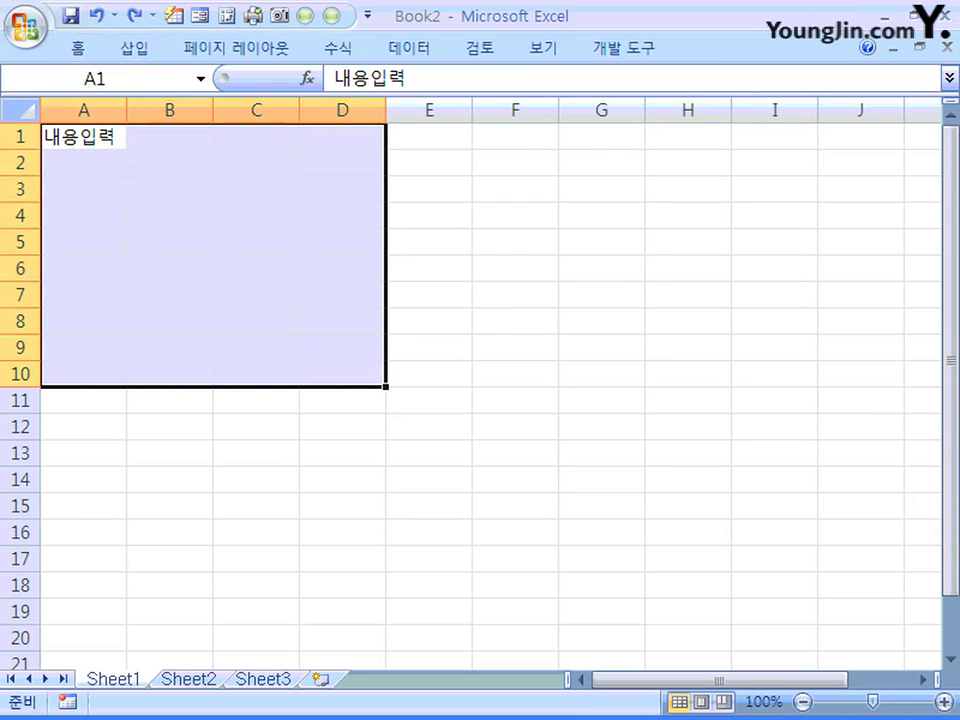
# Step: Delete the contents of cell A1 in one go, and undo the deletion
pyautogui.click(83, 136)
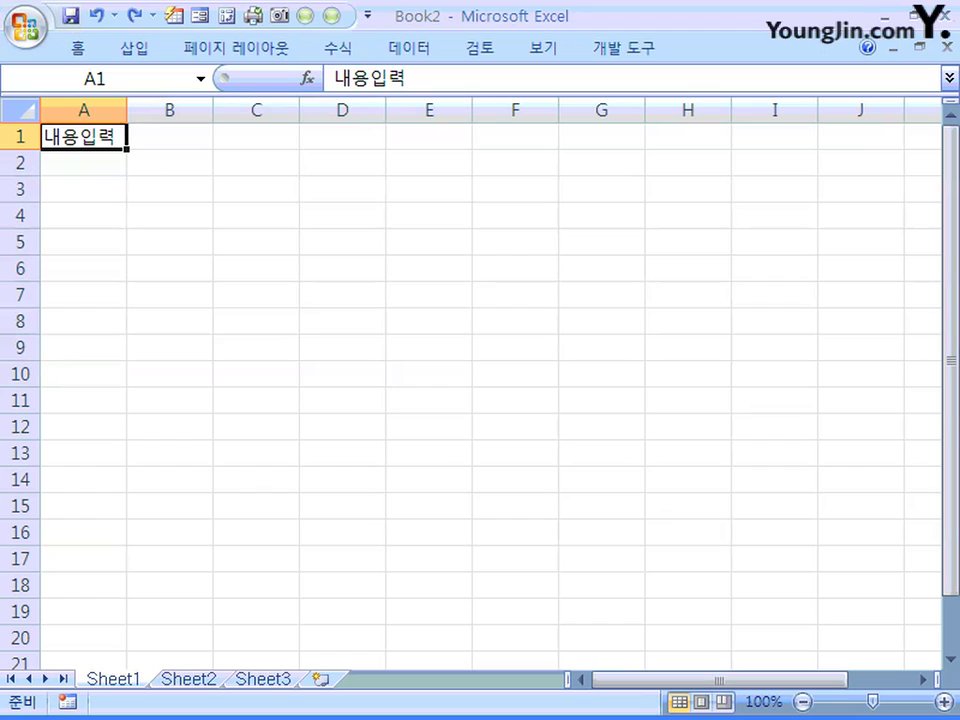
pyautogui.press('Delete')
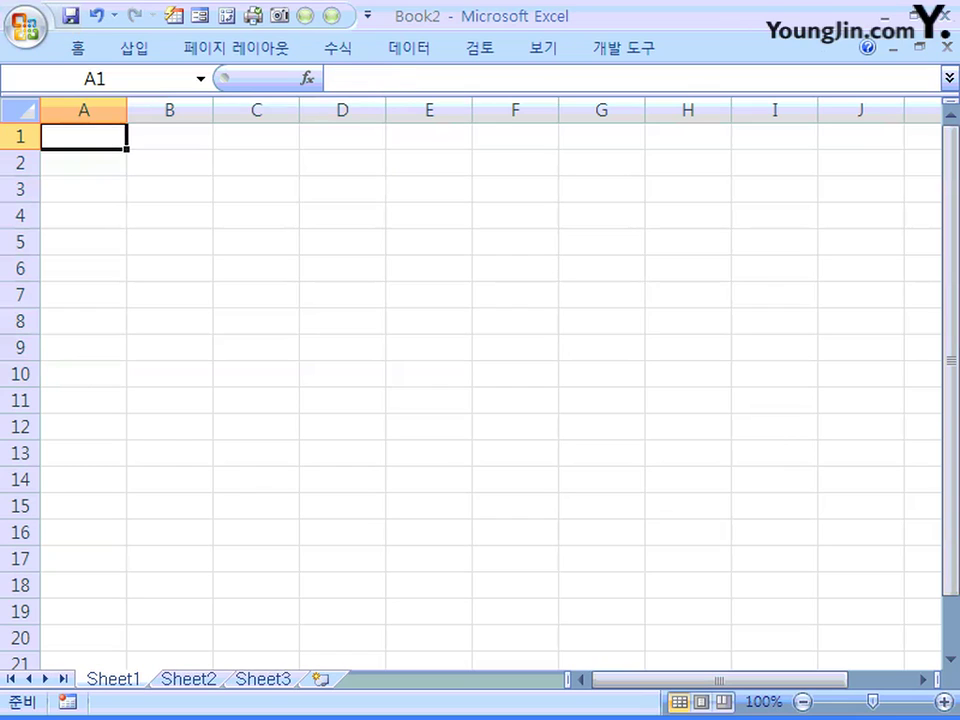
pyautogui.click(96, 15)
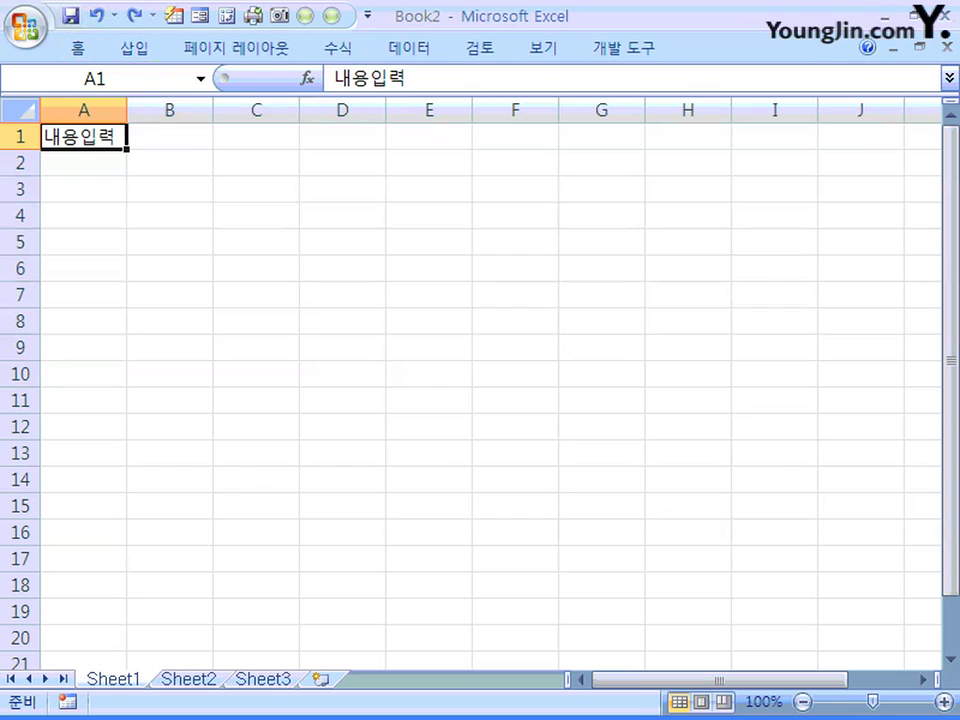
# Step: Erase the text of cell A1 character by character in edit mode, and undo the change
pyautogui.press('F2')
pyautogui.press('BackSpace')
pyautogui.press('BackSpace')
pyautogui.press('BackSpace')
pyautogui.press('BackSpace')
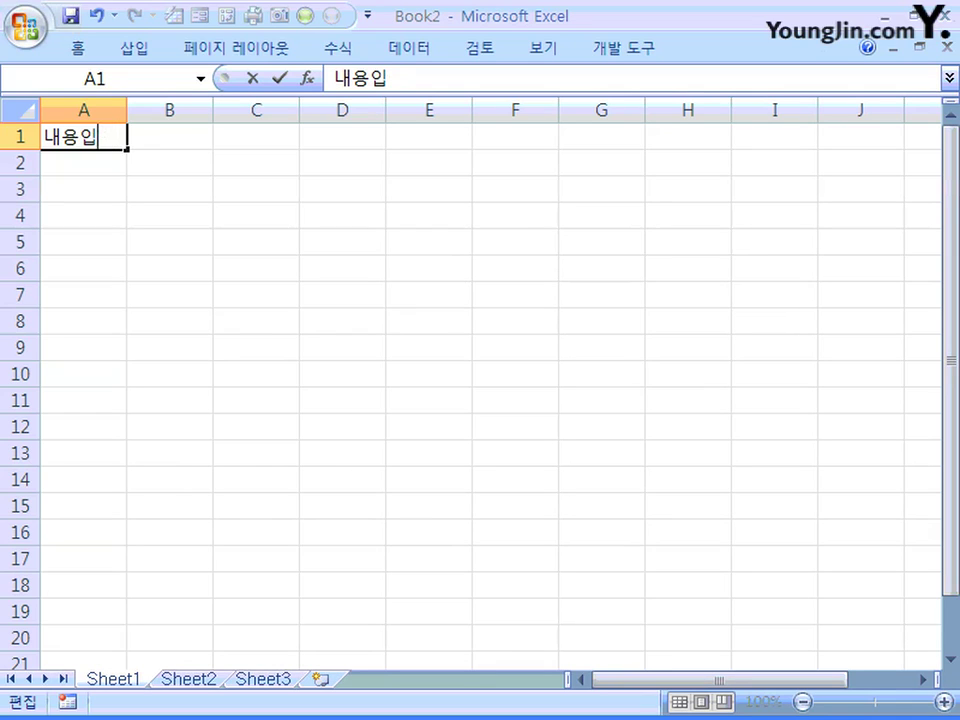
pyautogui.press('Return')
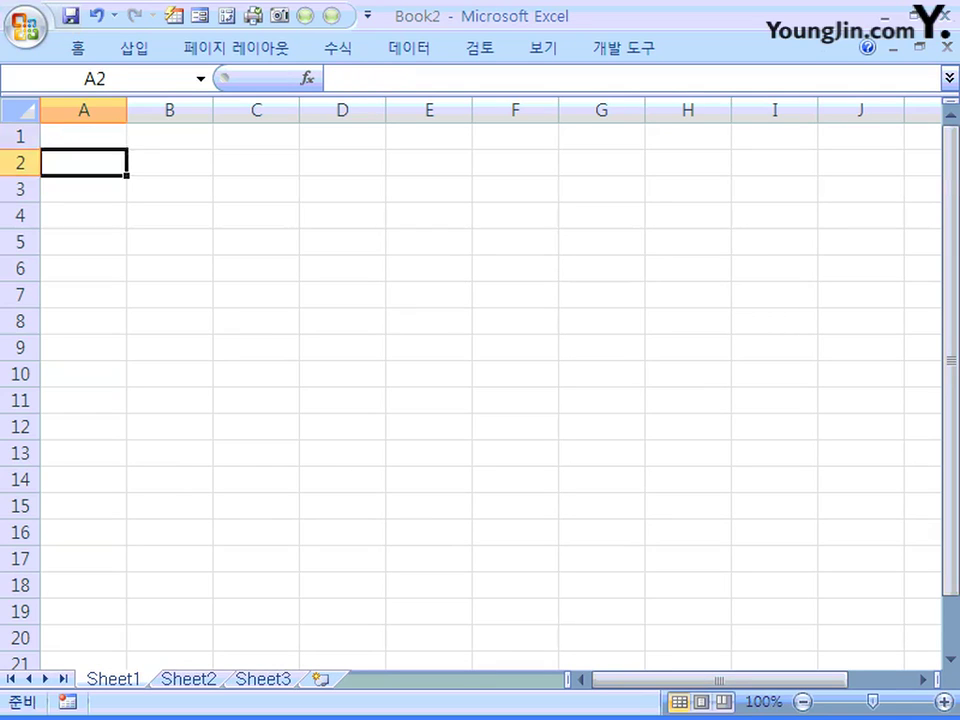
pyautogui.press('Up')
pyautogui.click(96, 15)
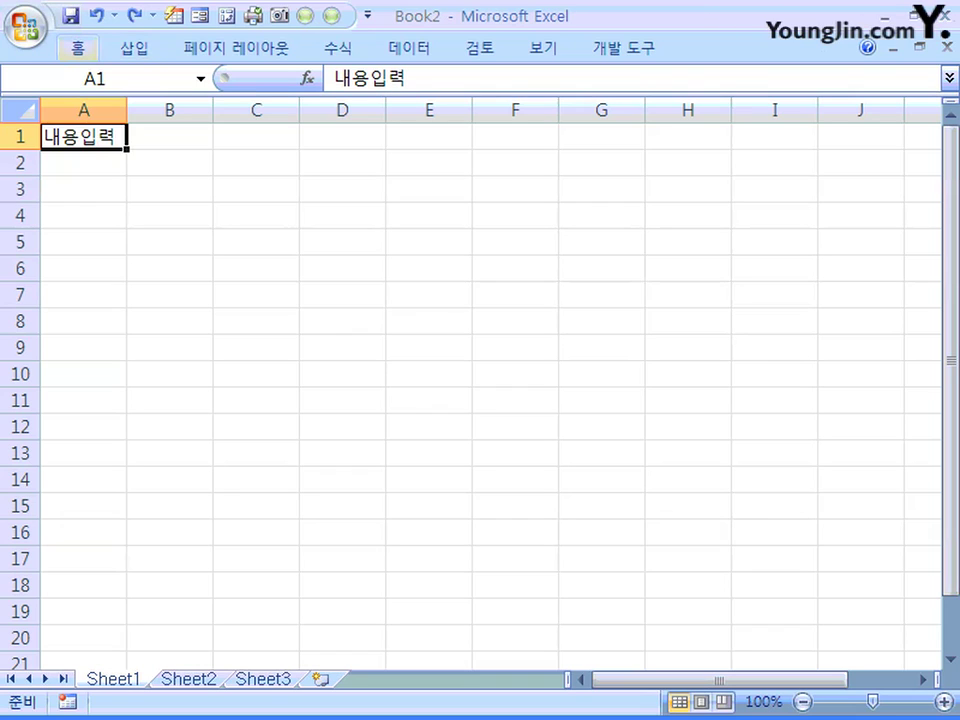
# Step: Look up the Clear (지우기) command for removing cell contents, formats or comments
pyautogui.click(77, 47)
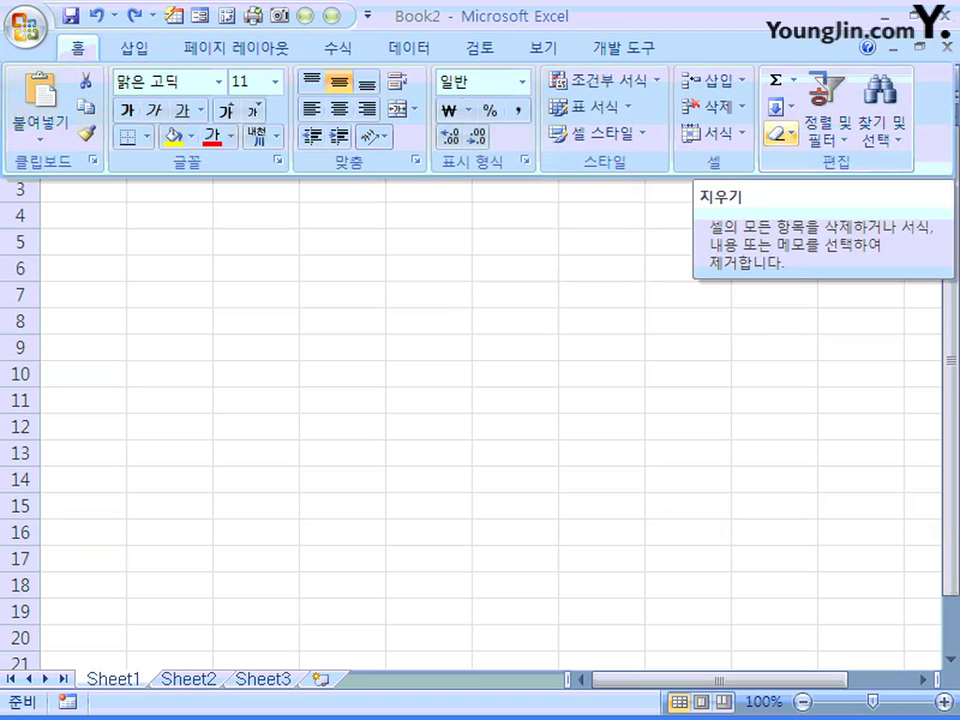
pyautogui.click(780, 133)
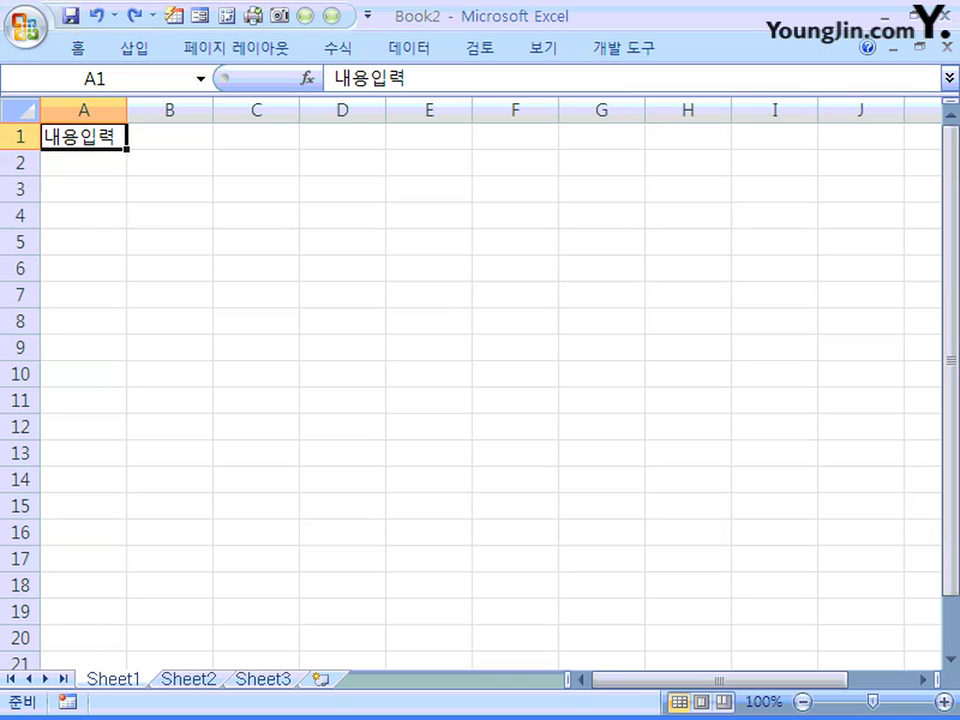
# Step: Compare the Find (찾기) and Replace (바꾸기) pages of the Find and Replace dialog, and close it without searching
pyautogui.hotkey('ctrl', 'f')
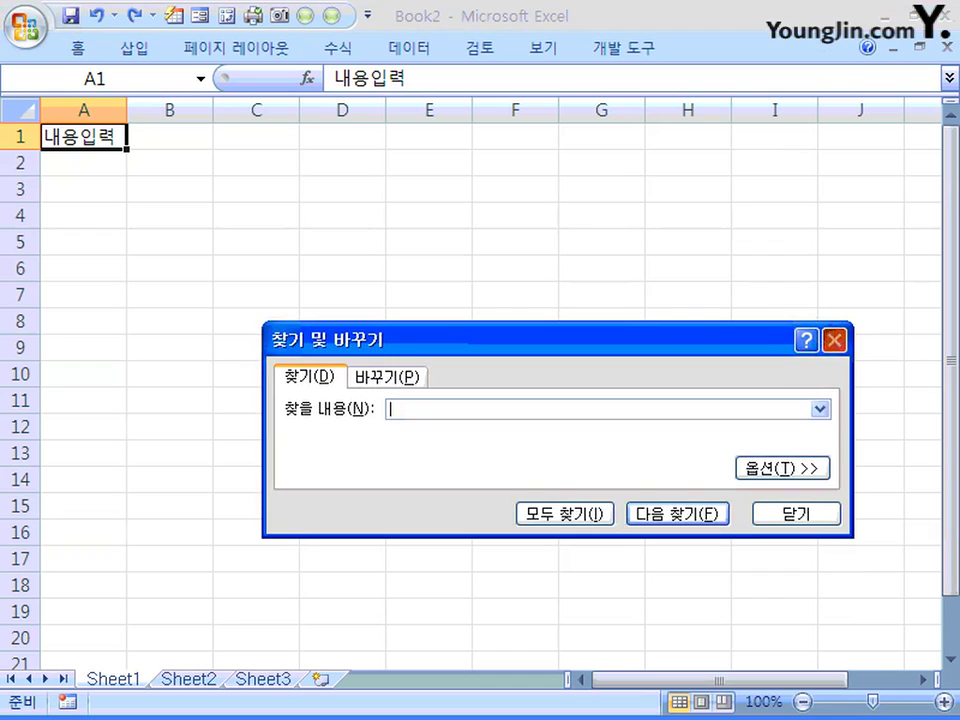
pyautogui.hotkey('ctrl', 'h')
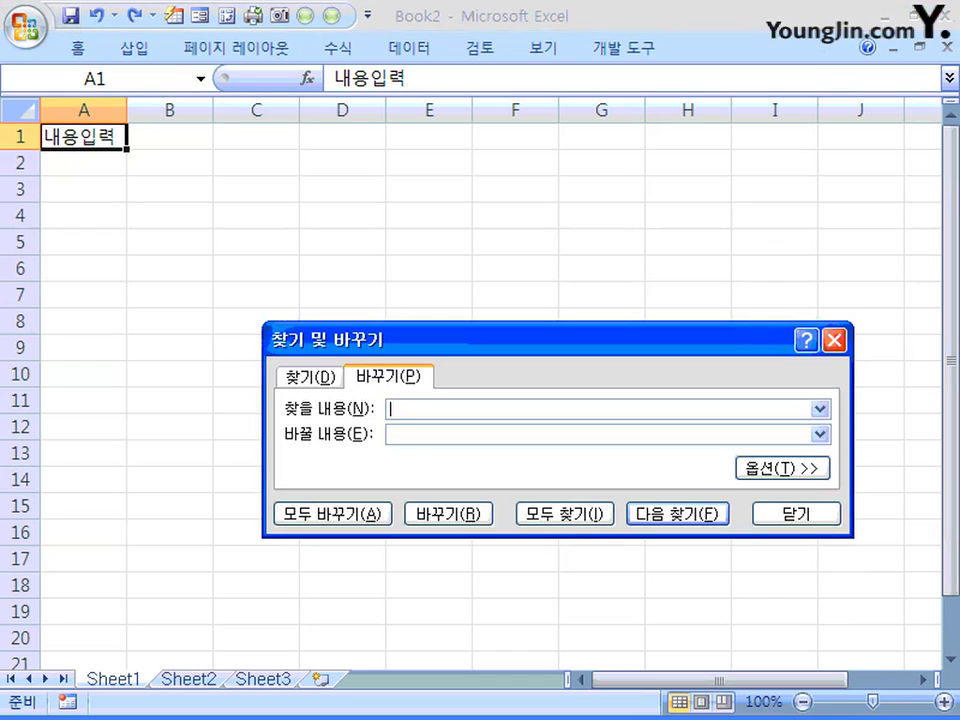
pyautogui.hotkey('ctrl', 'f')
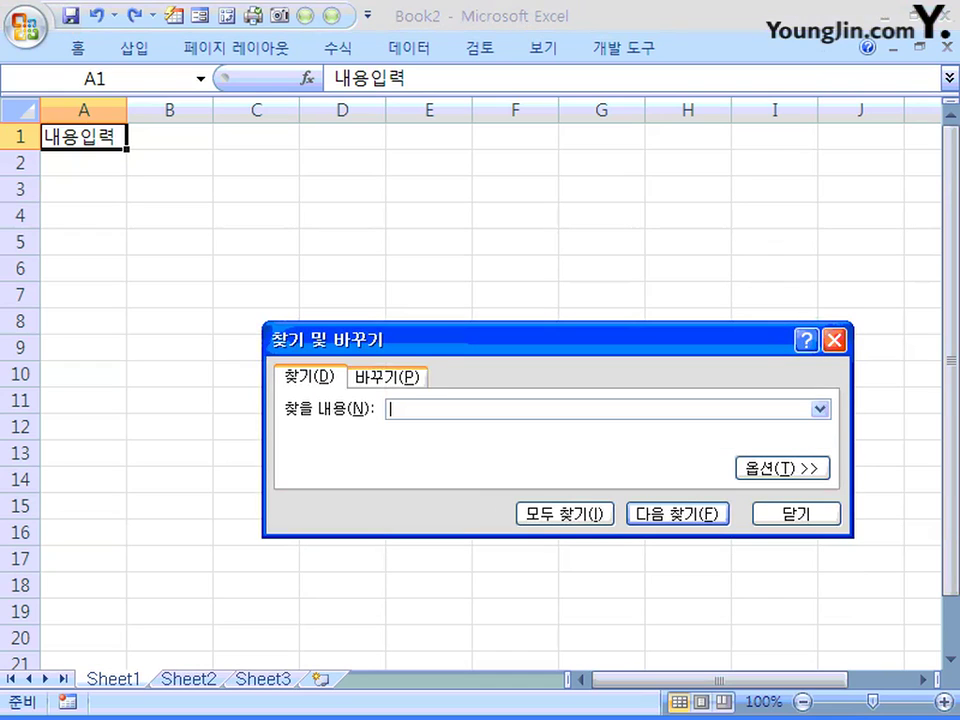
pyautogui.hotkey('ctrl', 'h')
pyautogui.hotkey('ctrl', 'f')
pyautogui.hotkey('ctrl', 'h')
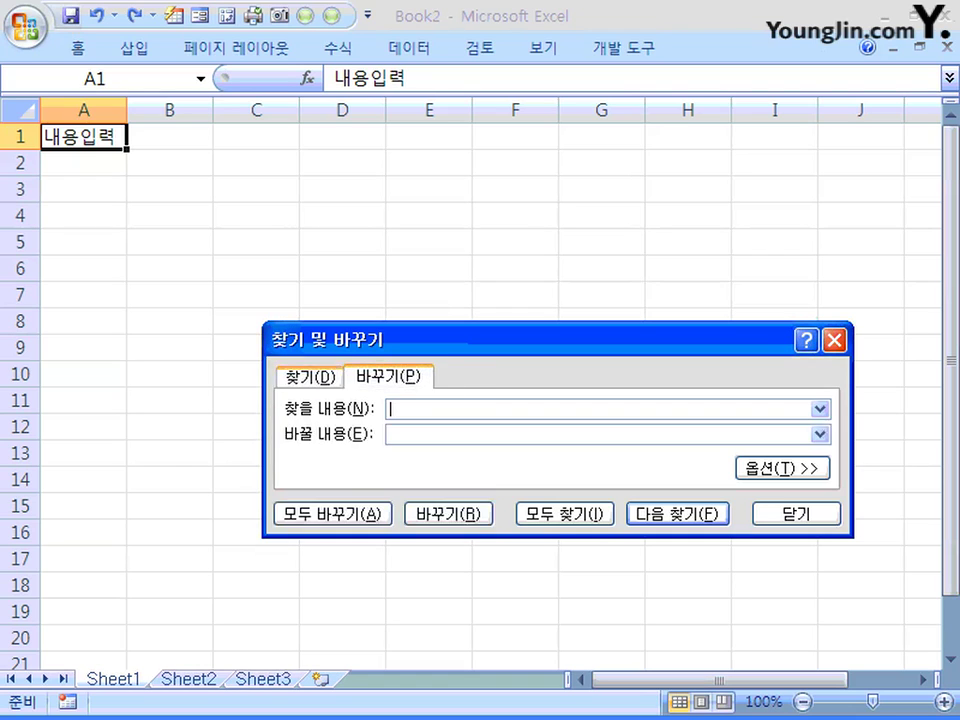
pyautogui.hotkey('ctrl', 'f')
pyautogui.hotkey('ctrl', 'h')
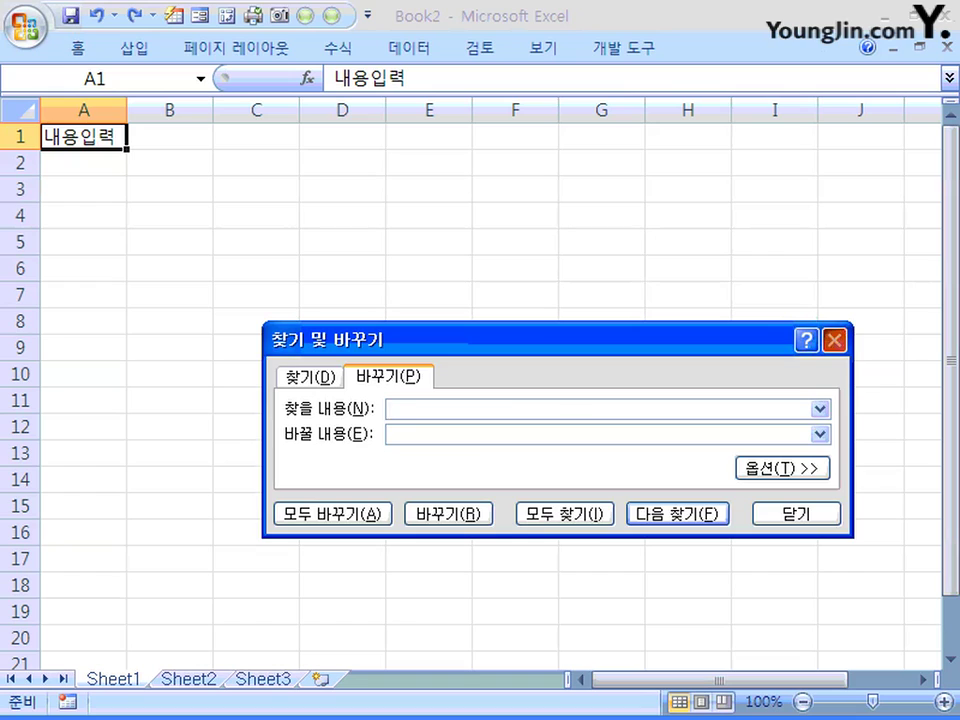
pyautogui.press('Escape')
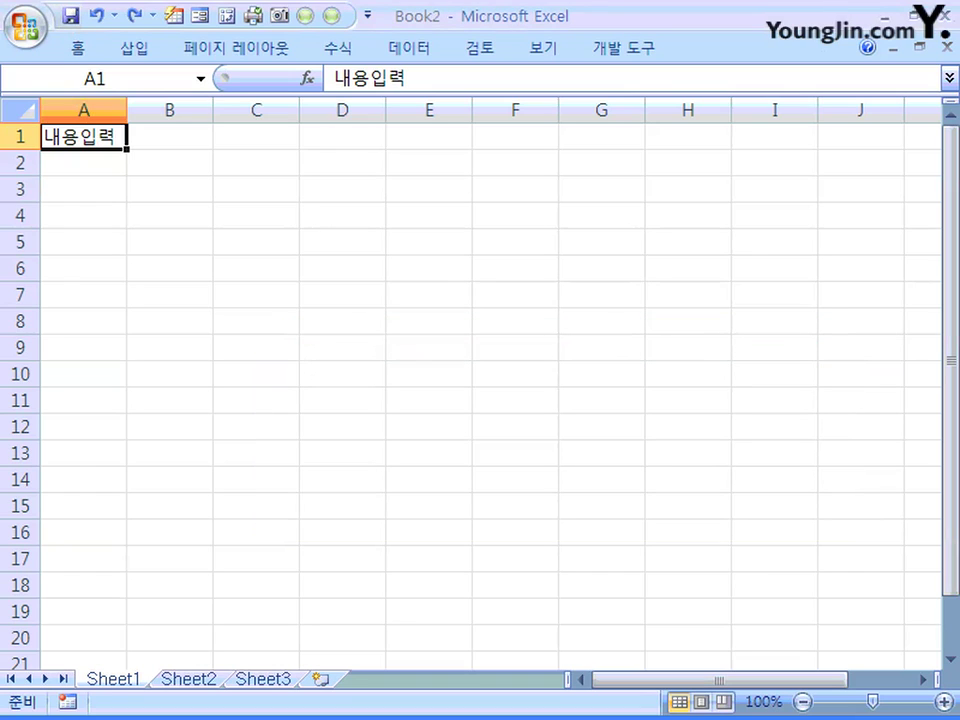
# Step: View the Find & Select (찾기 및 선택) commands, including Find (찾기) and Replace (바꾸기)
pyautogui.hotkey('ctrl', 'F1')
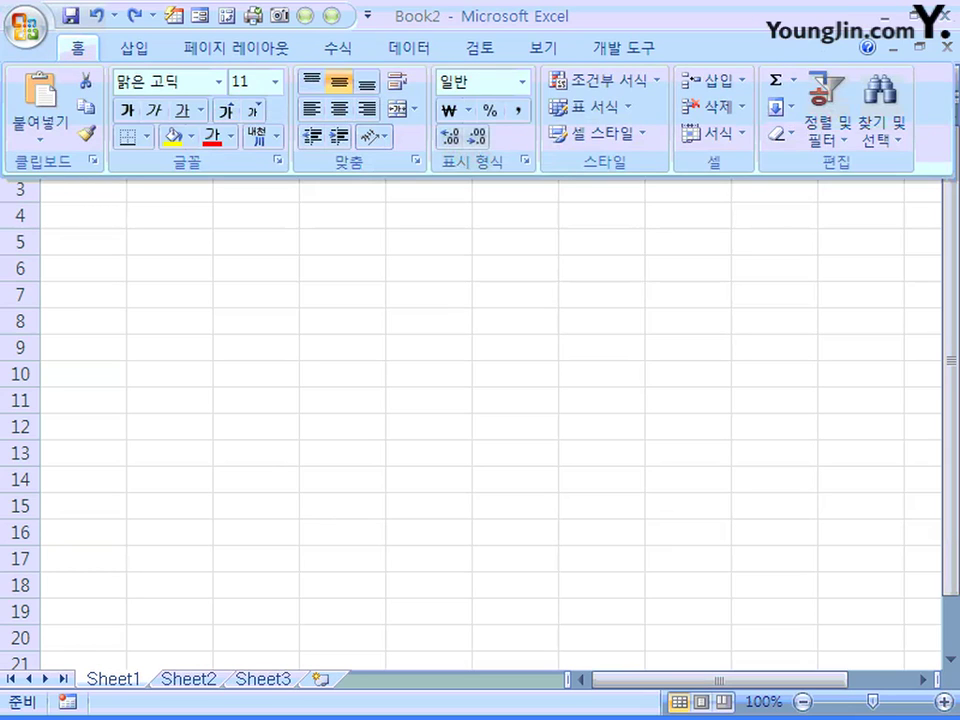
pyautogui.click(880, 118)
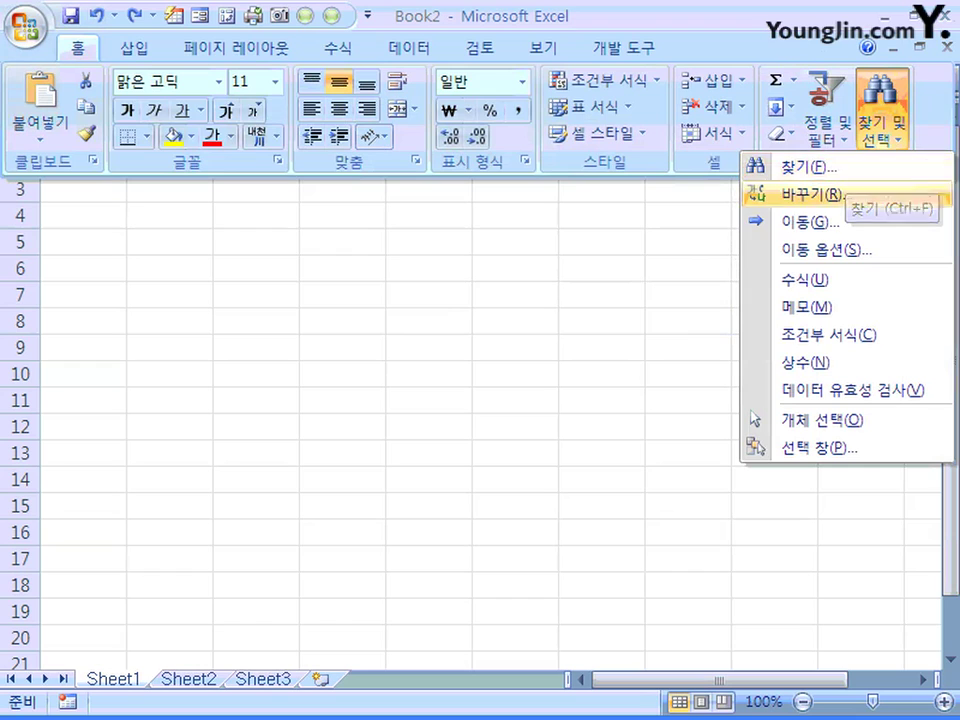
pyautogui.click(843, 167)
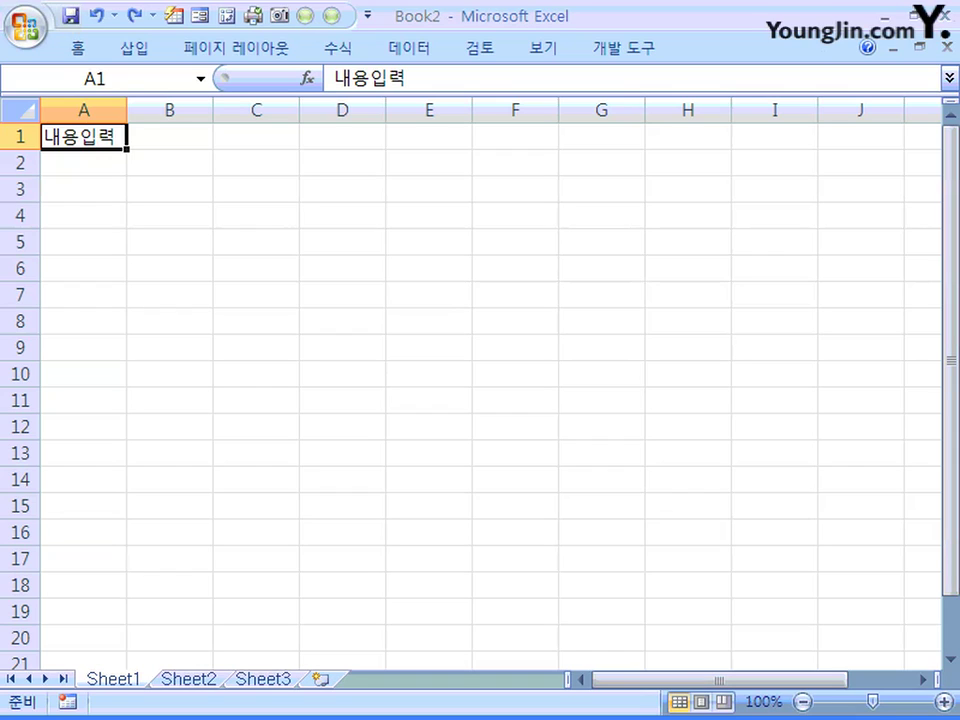
# Step: Move the active cell one cell at a time from A1 through D1, D4 and B4 back to B1
pyautogui.press('Tab')
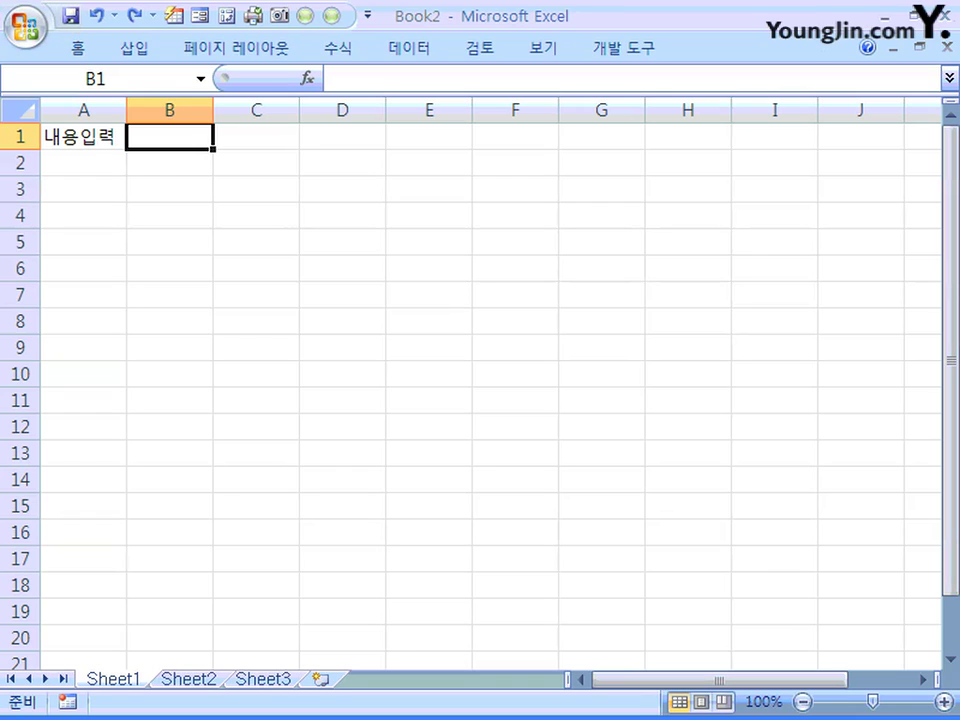
pyautogui.press('Right')
pyautogui.press('Right')
pyautogui.press('Down')
pyautogui.press('Down')
pyautogui.press('Down')
pyautogui.press('Left')
pyautogui.press('Left')
pyautogui.press('Up')
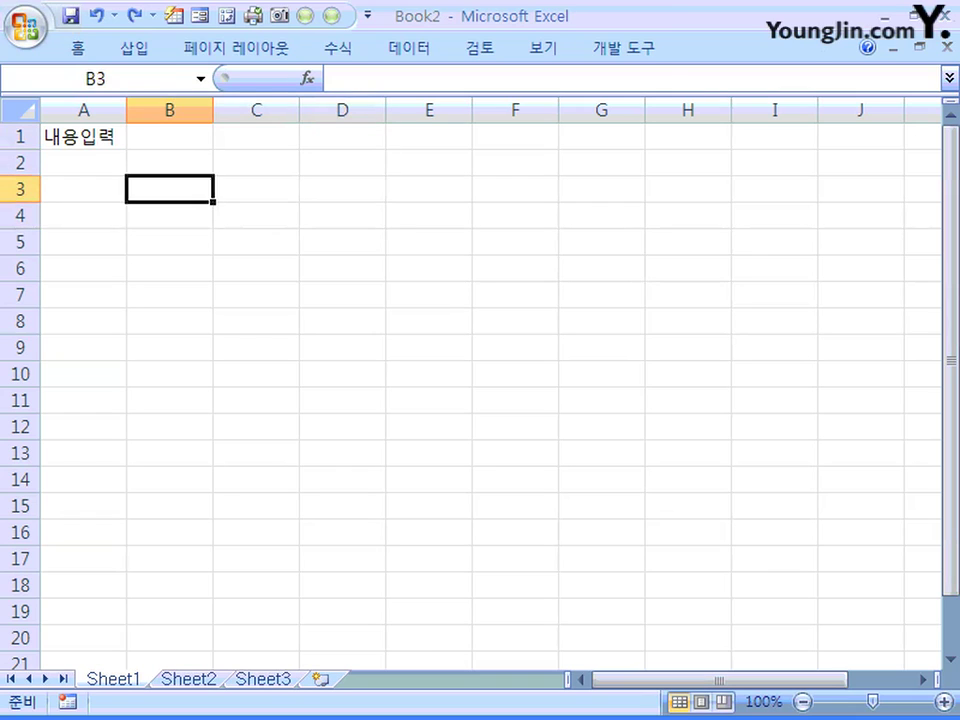
pyautogui.press('Up')
pyautogui.press('Up')
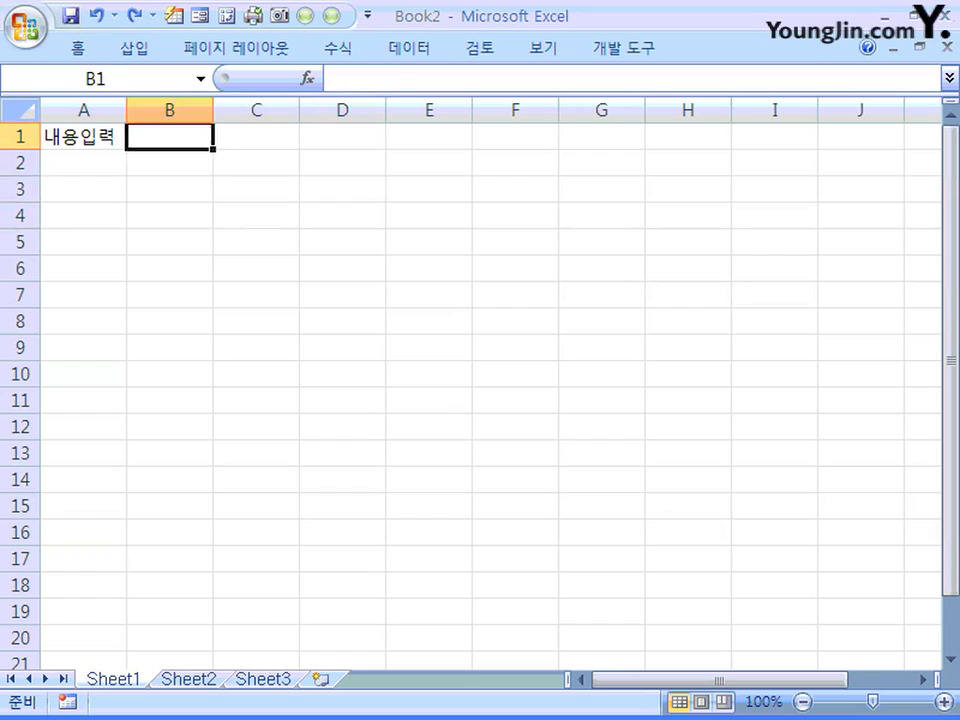
pyautogui.press('Left')
pyautogui.press('Right')
# Step: Move the active cell one screen down to B21 and back up, and select cell A1
pyautogui.press('pagedown')
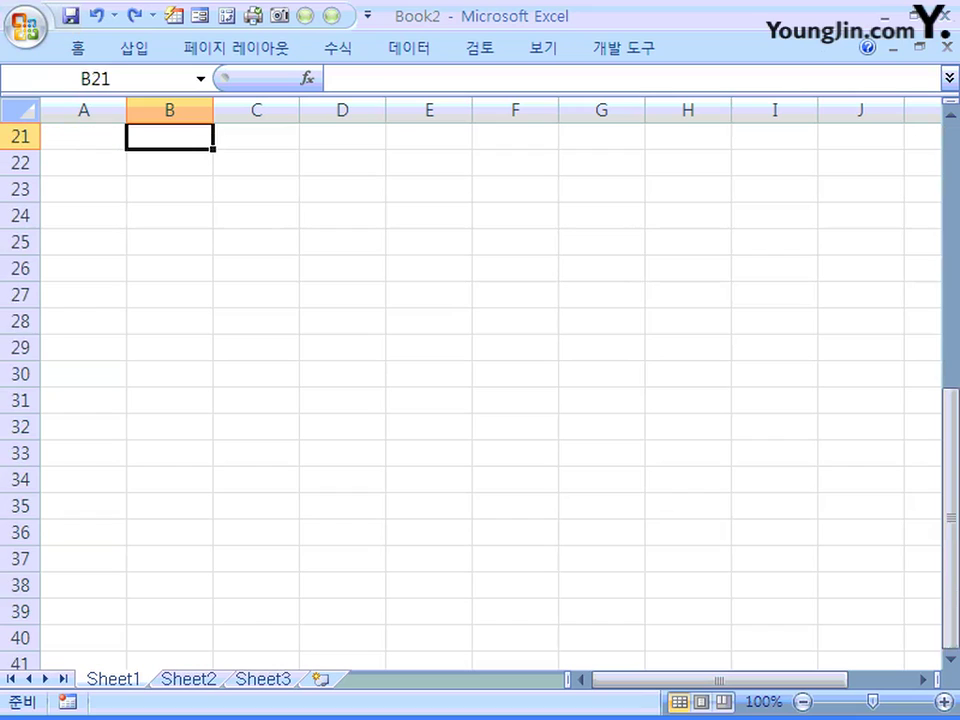
pyautogui.press('pageup')
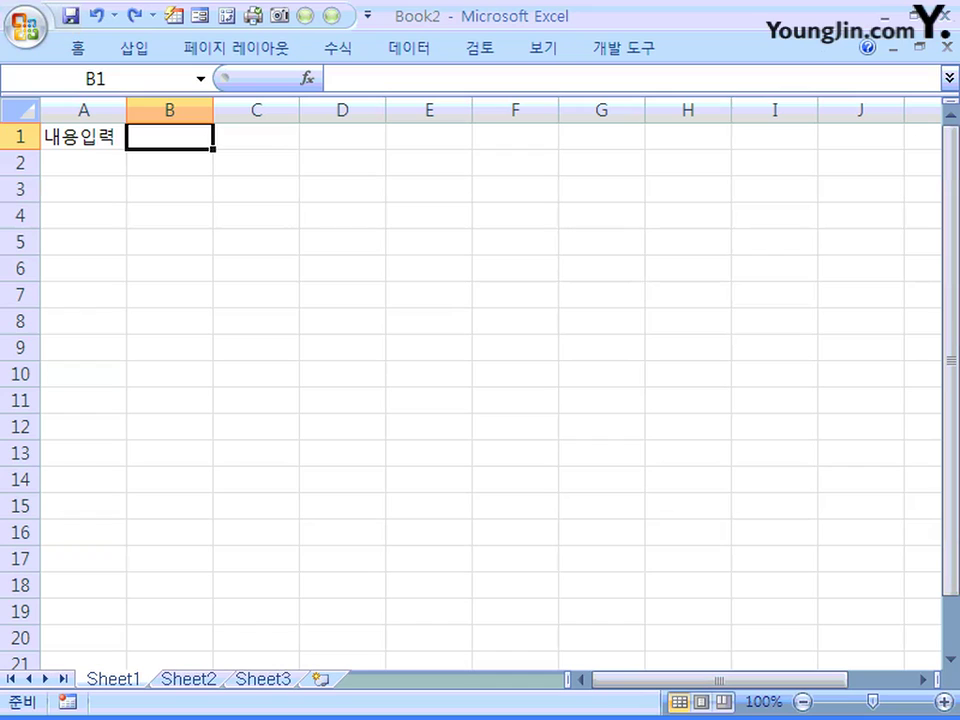
pyautogui.click(83, 136)
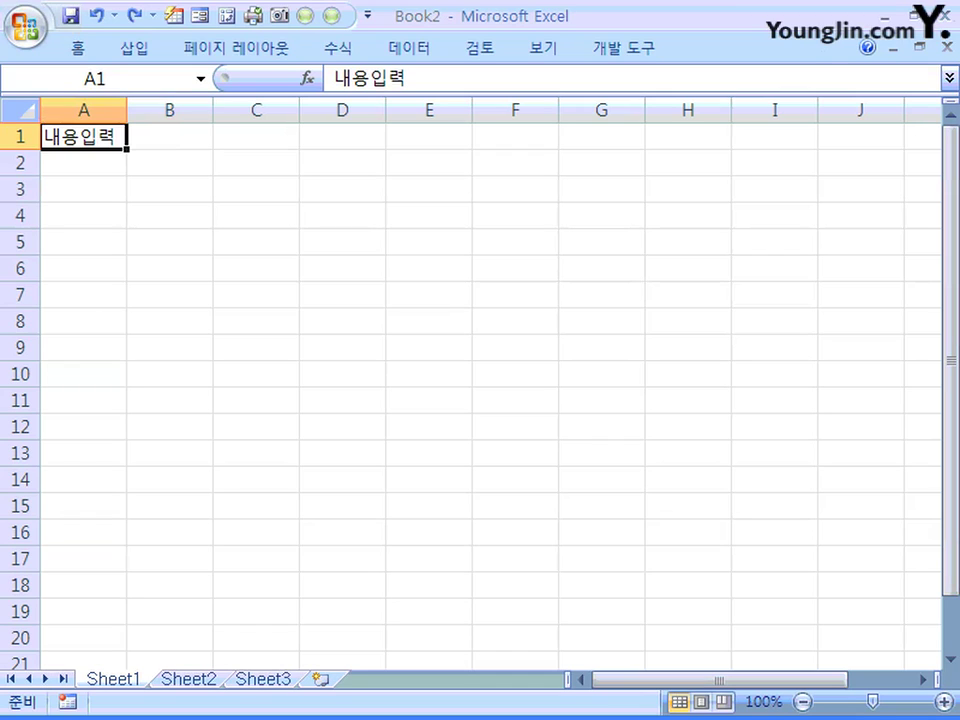
# Step: Select the range A1:E11, and jump the active cell to the sheet's last row and last column, returning to A1 each time
pyautogui.moveTo(83, 137); pyautogui.dragTo(429, 400)
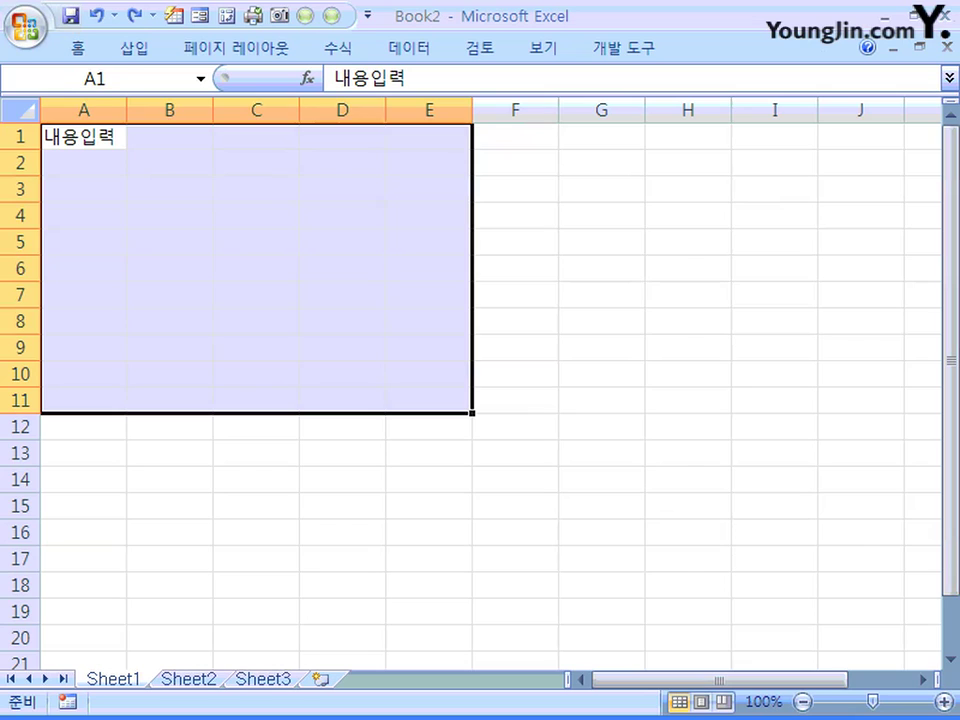
pyautogui.hotkey('ctrl', 'Down')
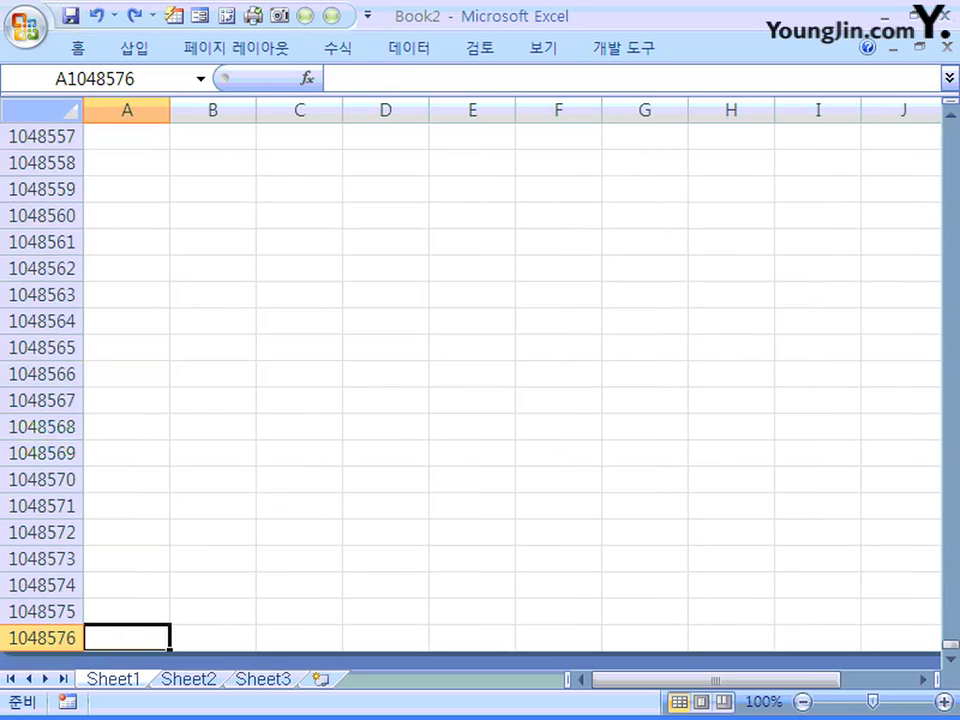
pyautogui.hotkey('ctrl', 'Up')
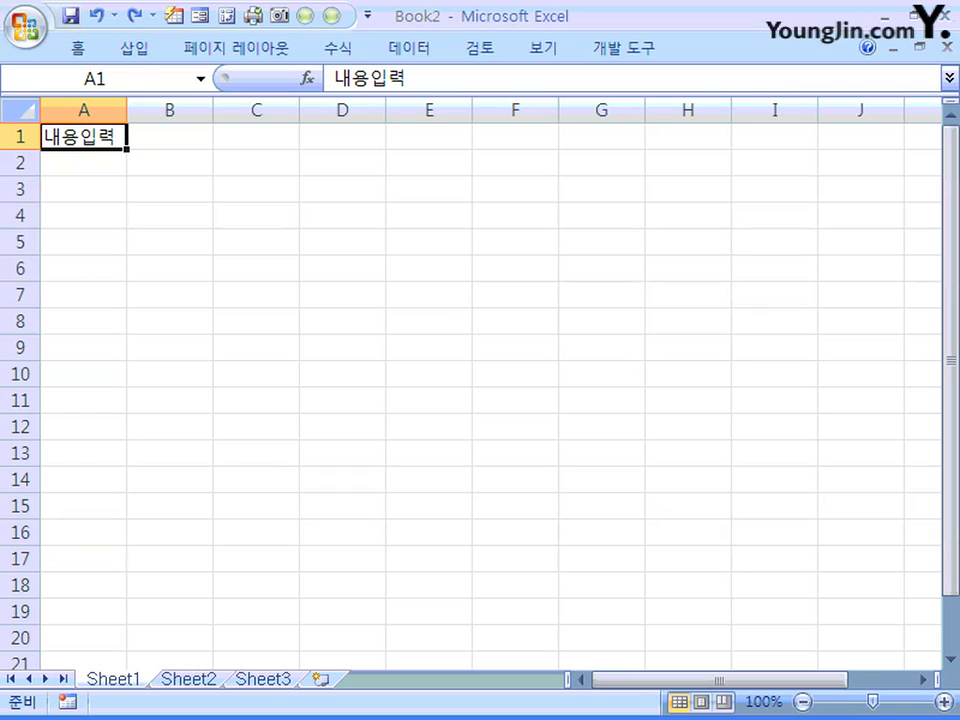
pyautogui.hotkey('ctrl', 'Right')
pyautogui.hotkey('ctrl', 'Left')
# Step: Move the active cell to B1, back to A1, to B2 and through B1 back to A1
pyautogui.click(169, 136)
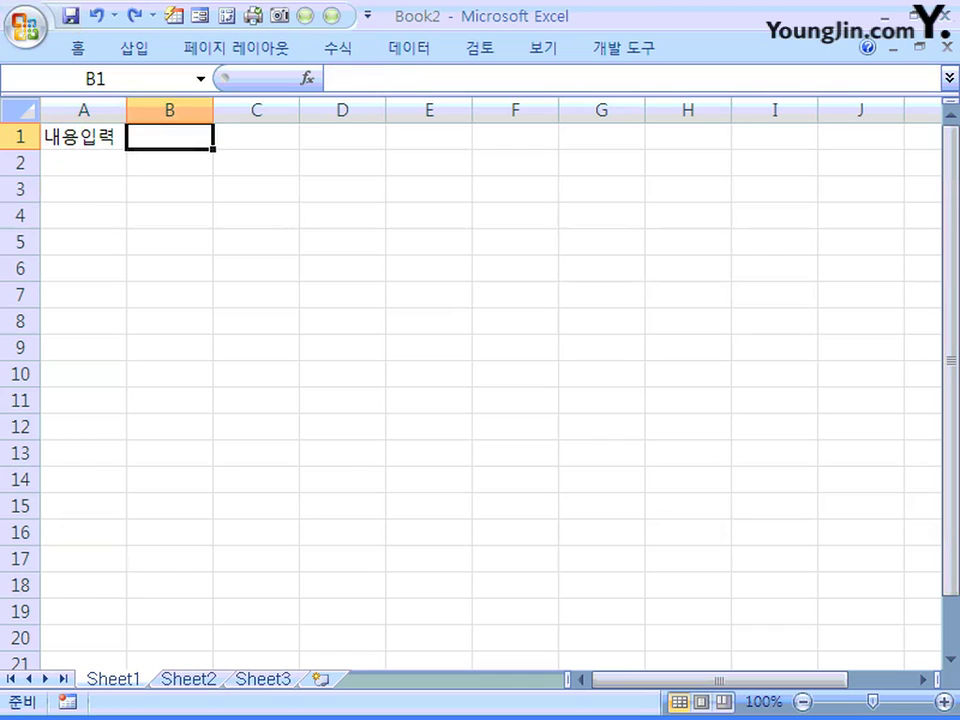
pyautogui.click(83, 136)
pyautogui.click(169, 162)
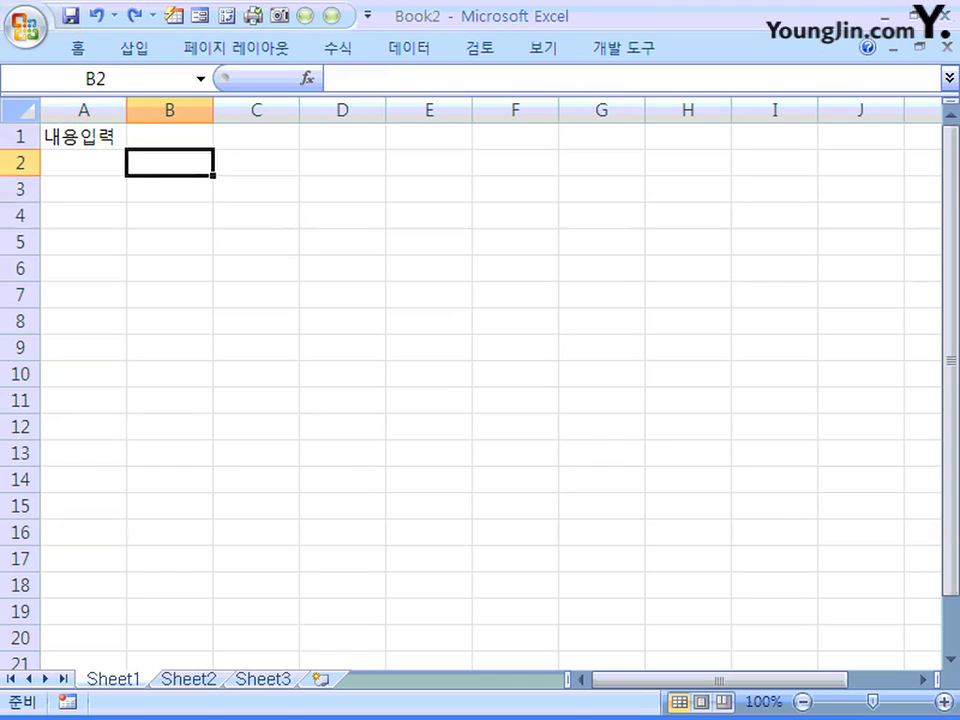
pyautogui.click(169, 136)
pyautogui.click(83, 136)
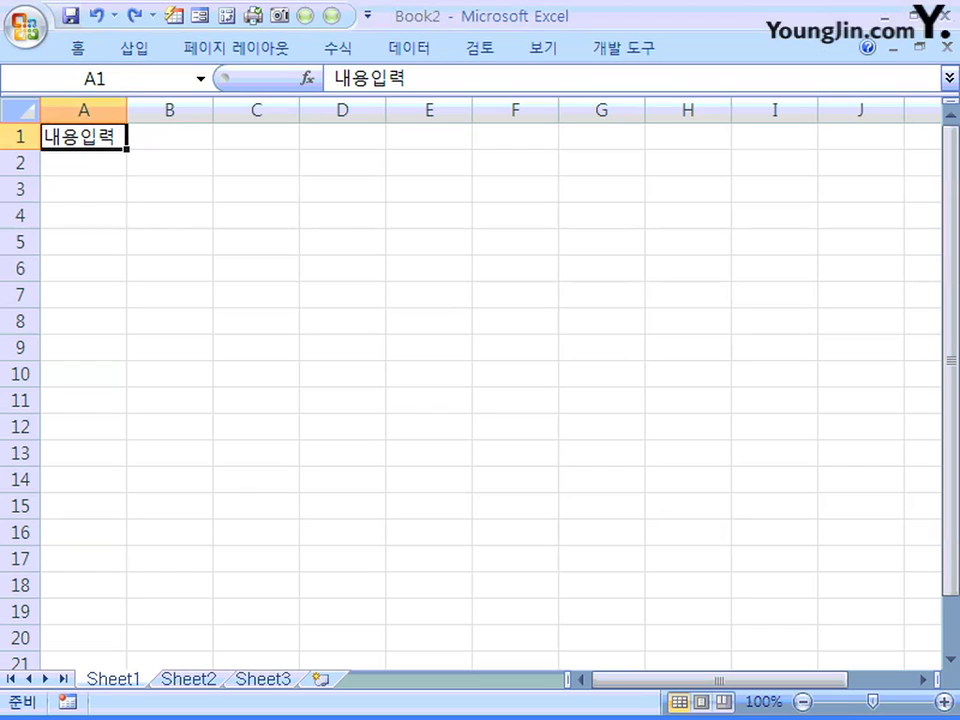
# Step: Select the adjacent range A1:A8, and separately the nonadjacent cells A1, C3, A5, B9, D11, B13, E7 and C5, ending on D6
pyautogui.moveTo(84, 137); pyautogui.dragTo(84, 321)
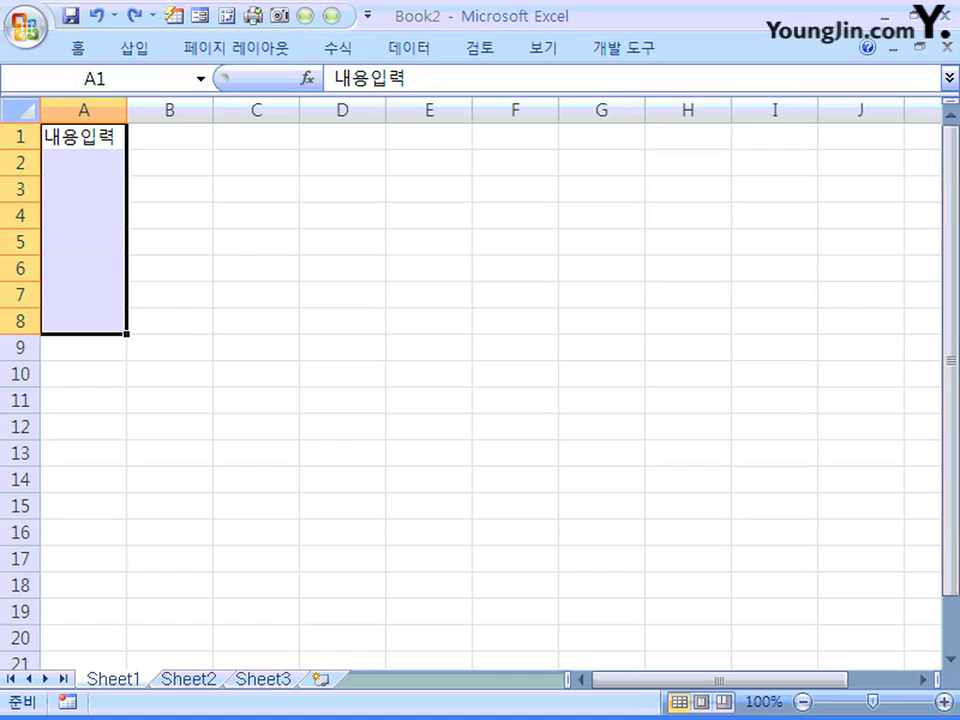
pyautogui.click(169, 241)
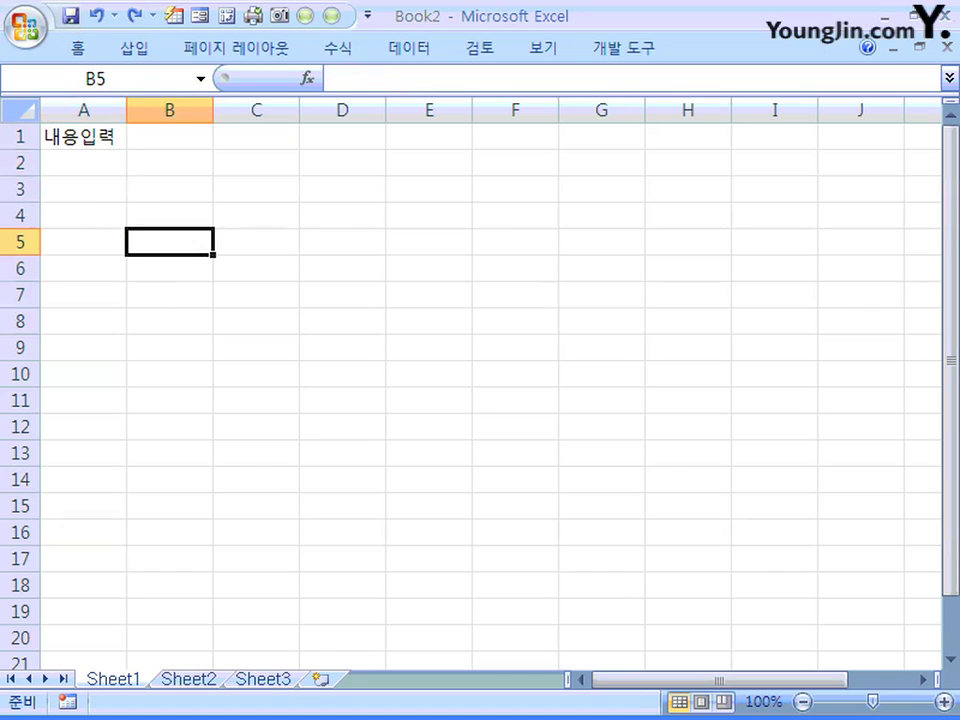
pyautogui.click(83, 137)
pyautogui.keyDown('ctrl'); pyautogui.click(256, 189); pyautogui.keyUp('ctrl')
pyautogui.keyDown('ctrl'); pyautogui.click(83, 242); pyautogui.keyUp('ctrl')
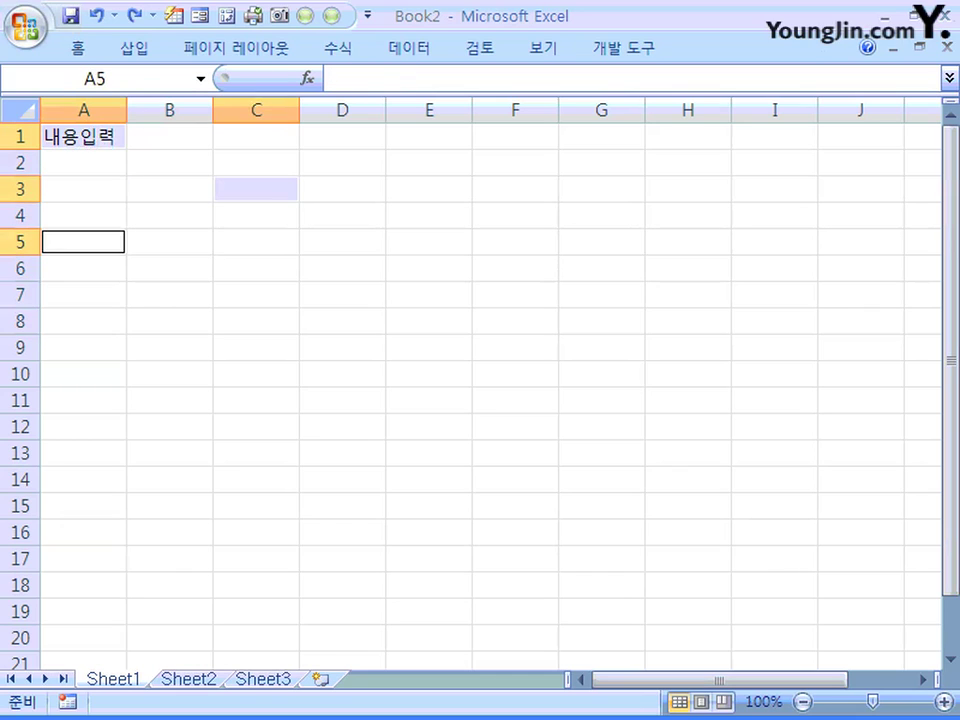
pyautogui.keyDown('ctrl'); pyautogui.click(169, 347); pyautogui.keyUp('ctrl')
pyautogui.keyDown('ctrl'); pyautogui.click(342, 400); pyautogui.keyUp('ctrl')
pyautogui.keyDown('ctrl'); pyautogui.click(169, 453); pyautogui.keyUp('ctrl')
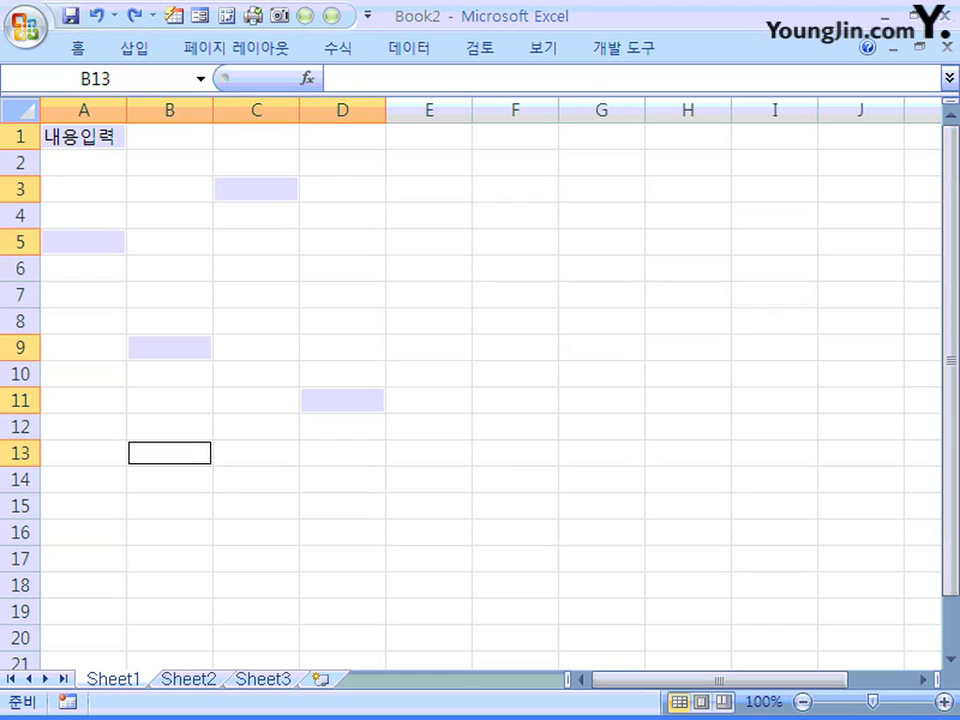
pyautogui.keyDown('ctrl'); pyautogui.click(429, 294); pyautogui.keyUp('ctrl')
pyautogui.keyDown('ctrl'); pyautogui.click(256, 242); pyautogui.keyUp('ctrl')
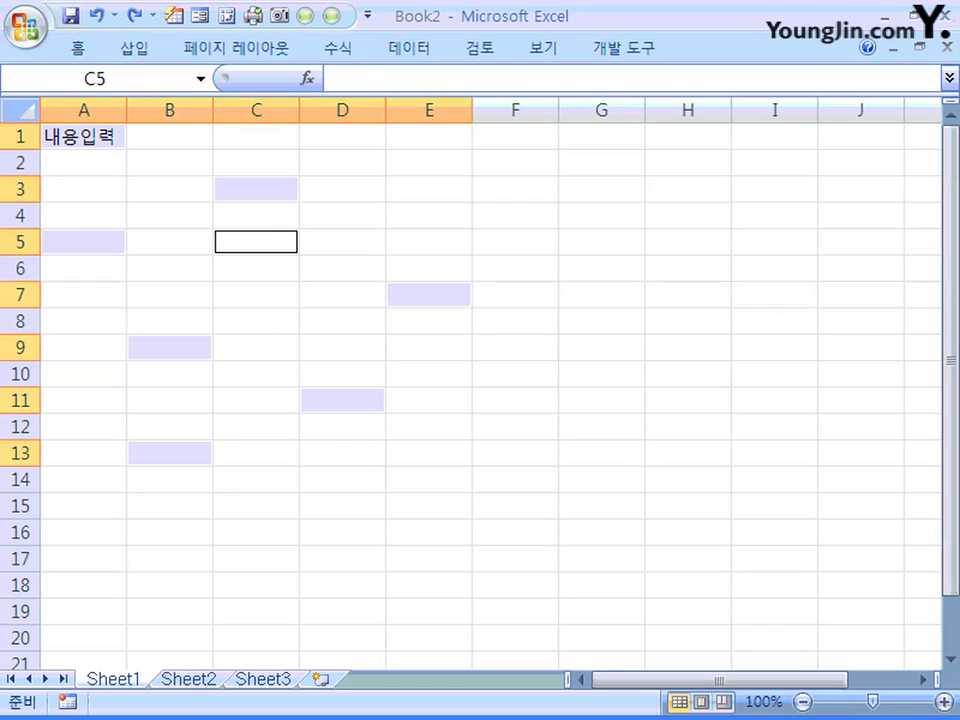
pyautogui.click(342, 268)
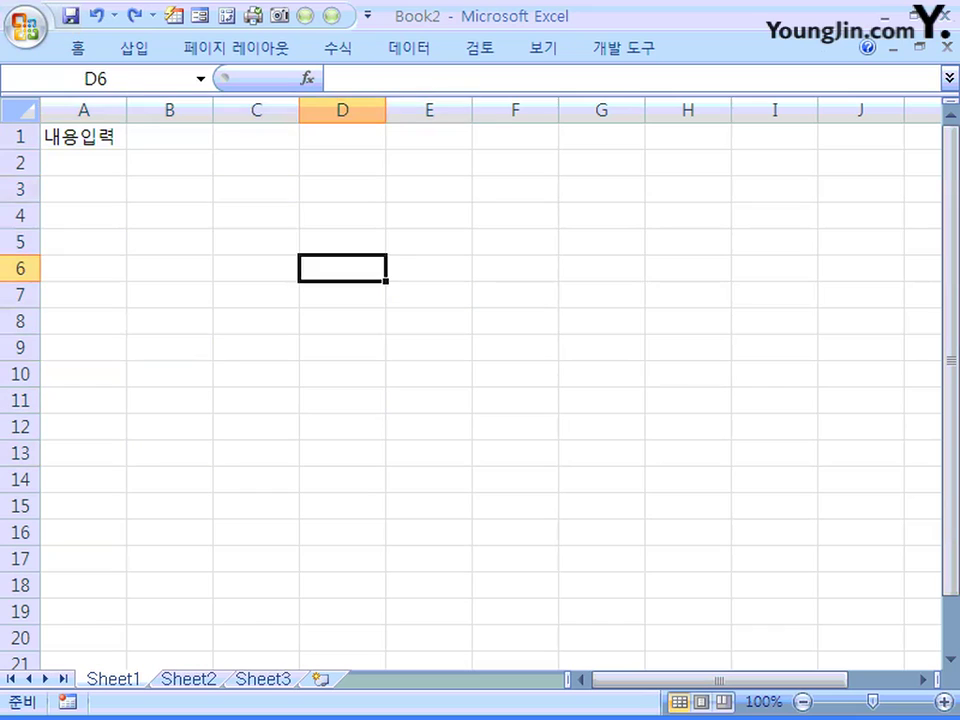
# Step: Select the entire column A and the entire row 2 in turn, and return to cell A1
pyautogui.click(256, 215)
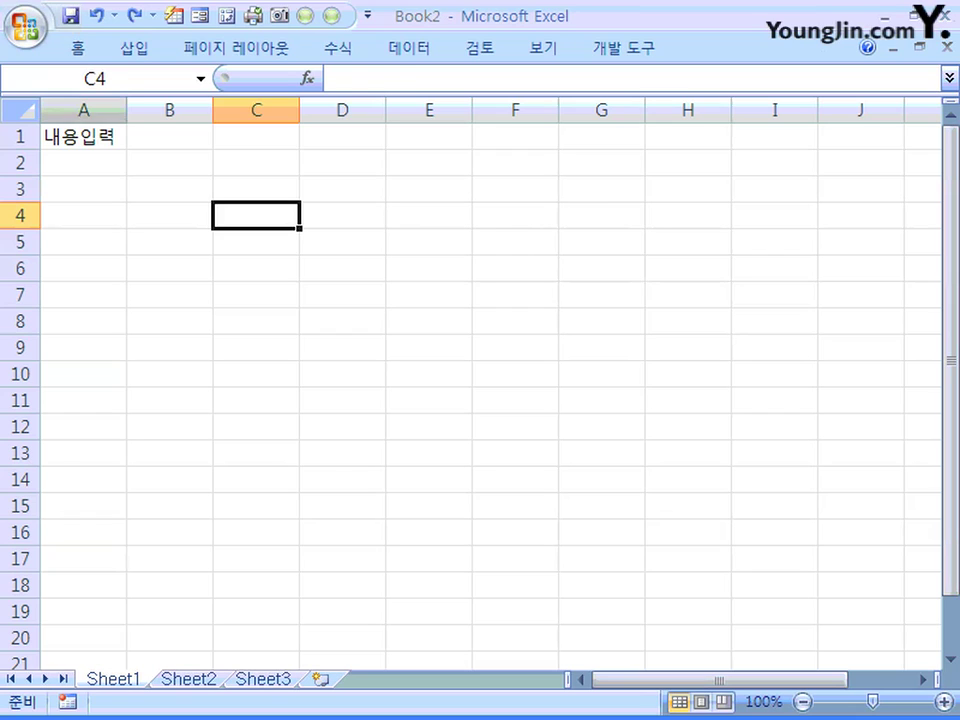
pyautogui.click(83, 110)
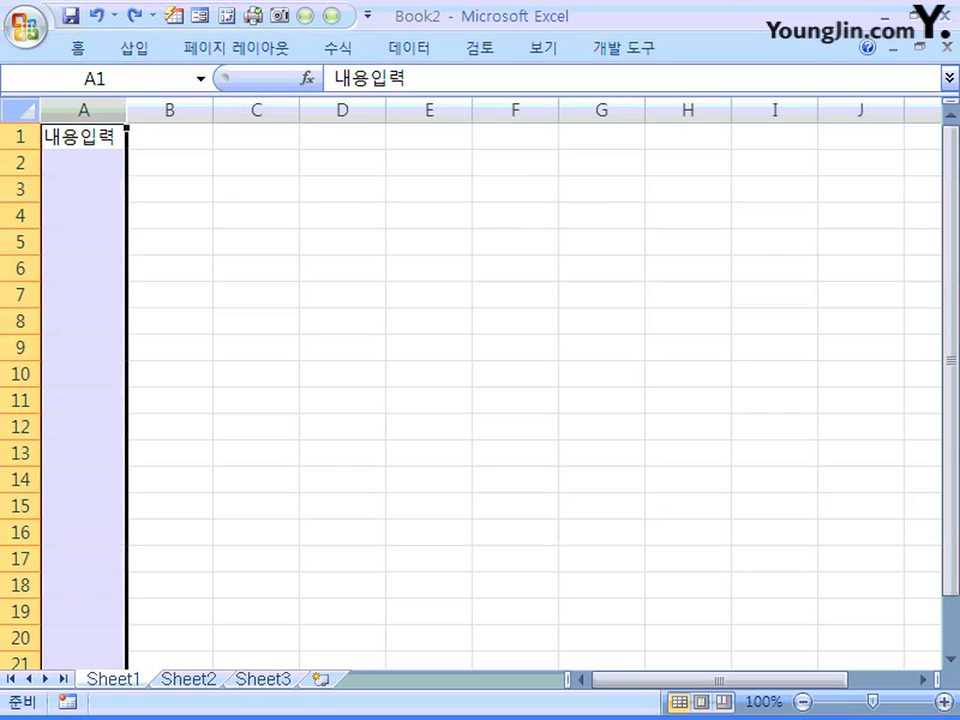
pyautogui.click(169, 215)
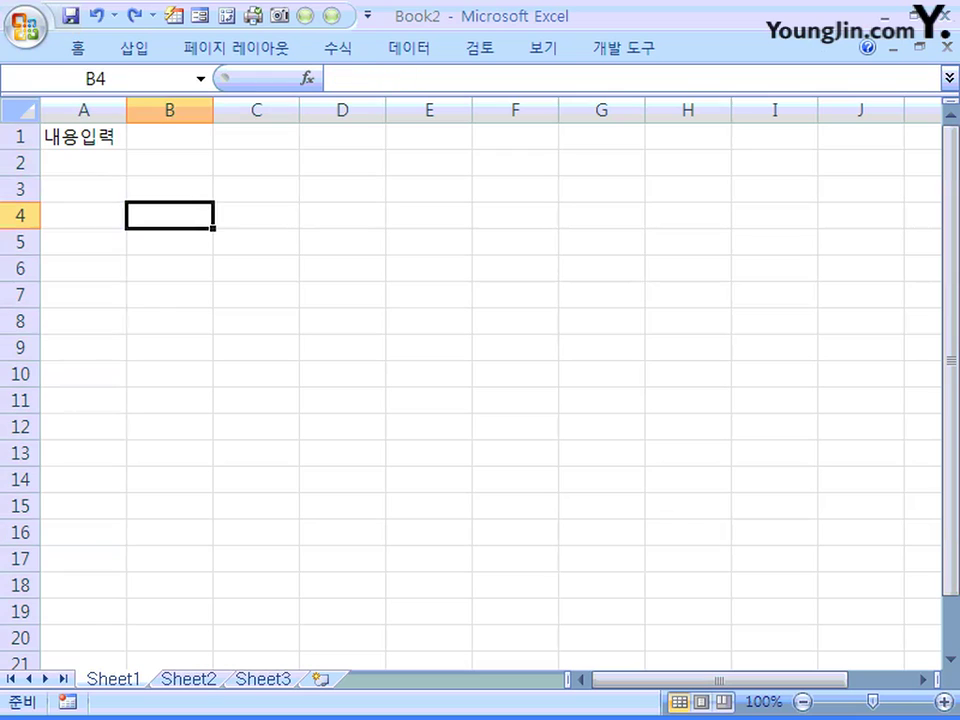
pyautogui.click(20, 162)
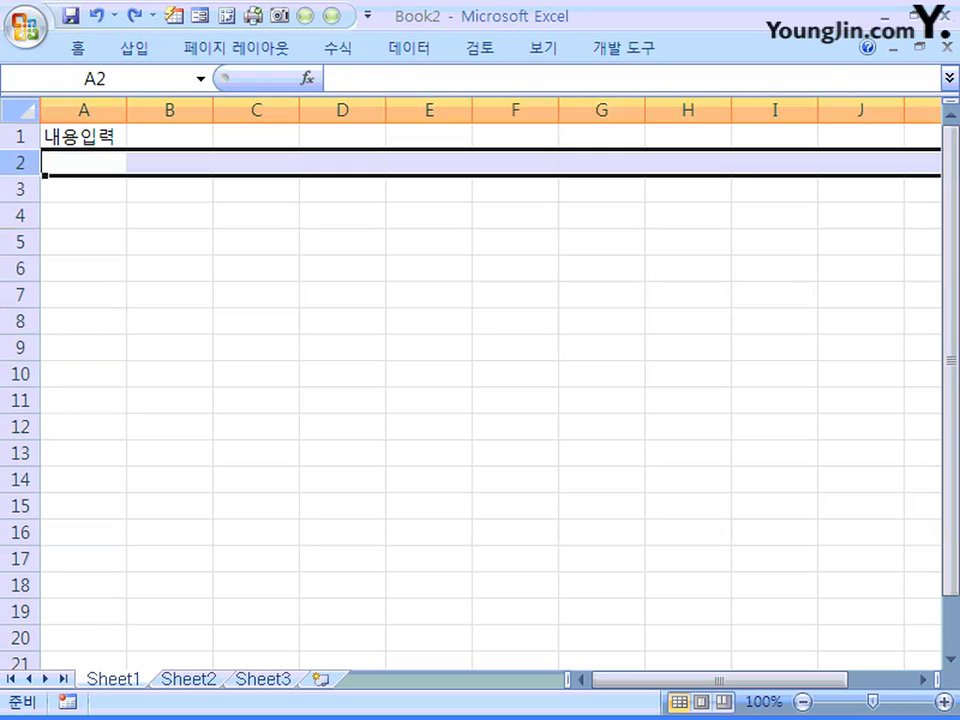
pyautogui.click(83, 136)
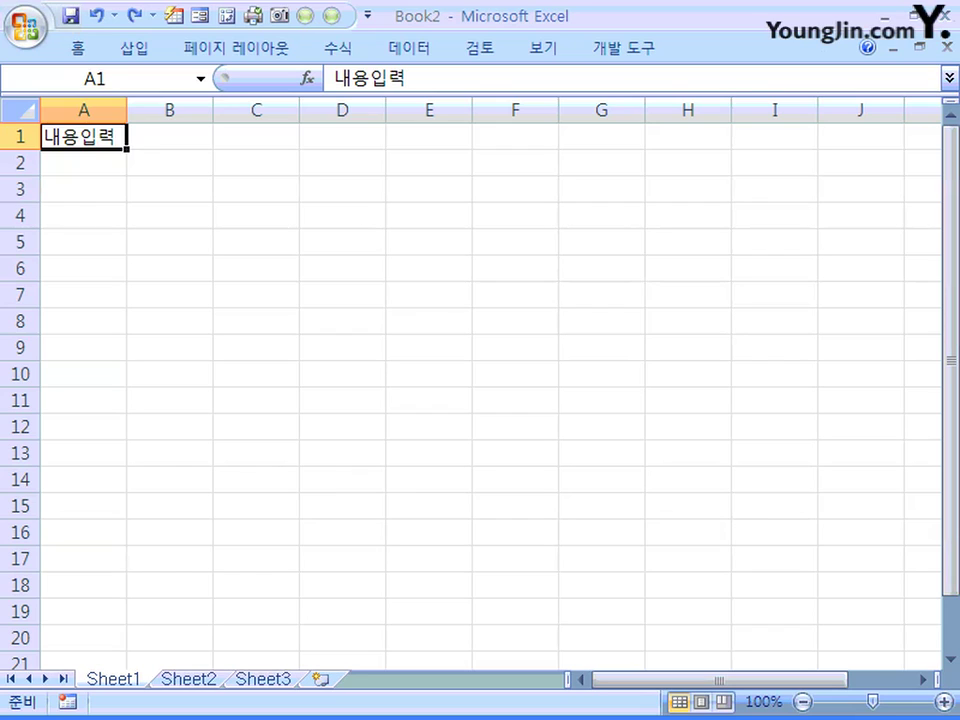
# Step: Select the entire column C starting from cell C2, and clear the selection by returning to cell A1
pyautogui.click(256, 162)
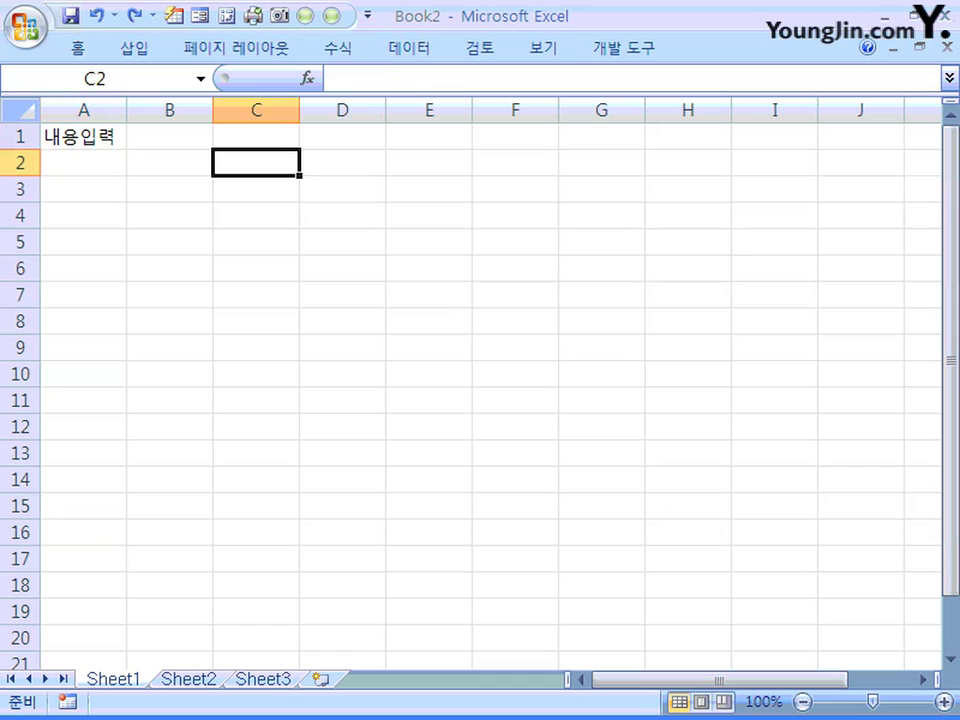
pyautogui.hotkey('ctrl', 'space')
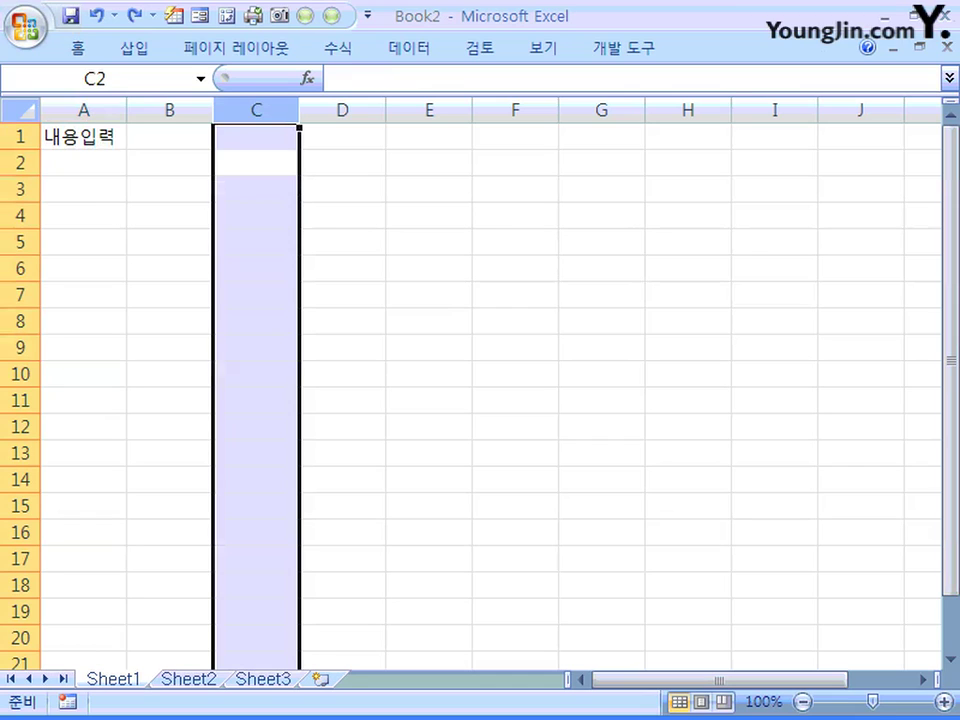
pyautogui.click(169, 189)
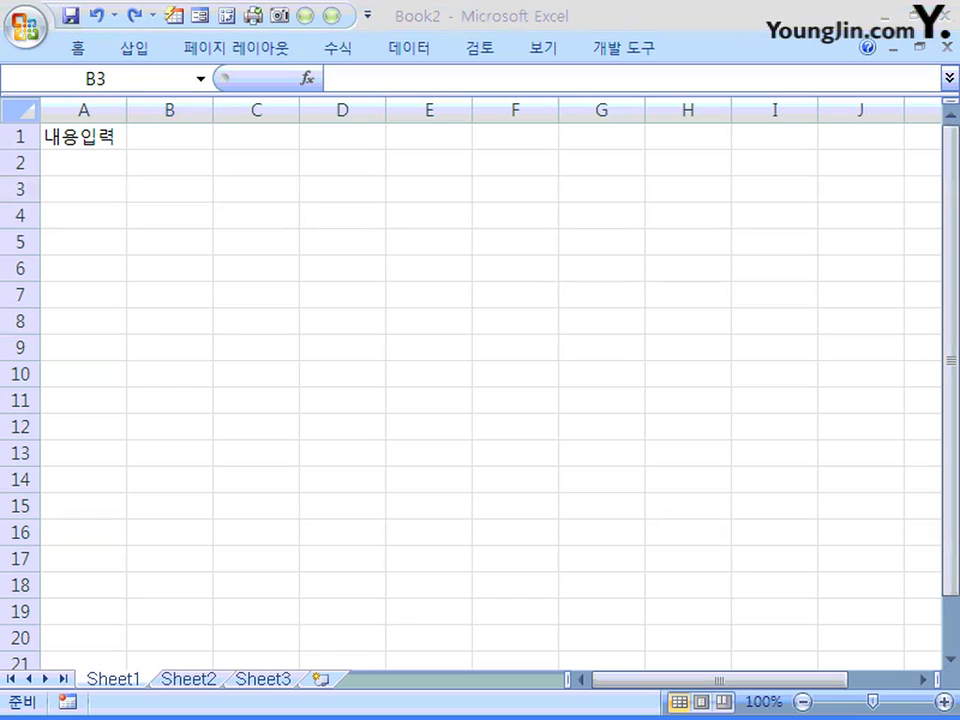
pyautogui.click(83, 136)
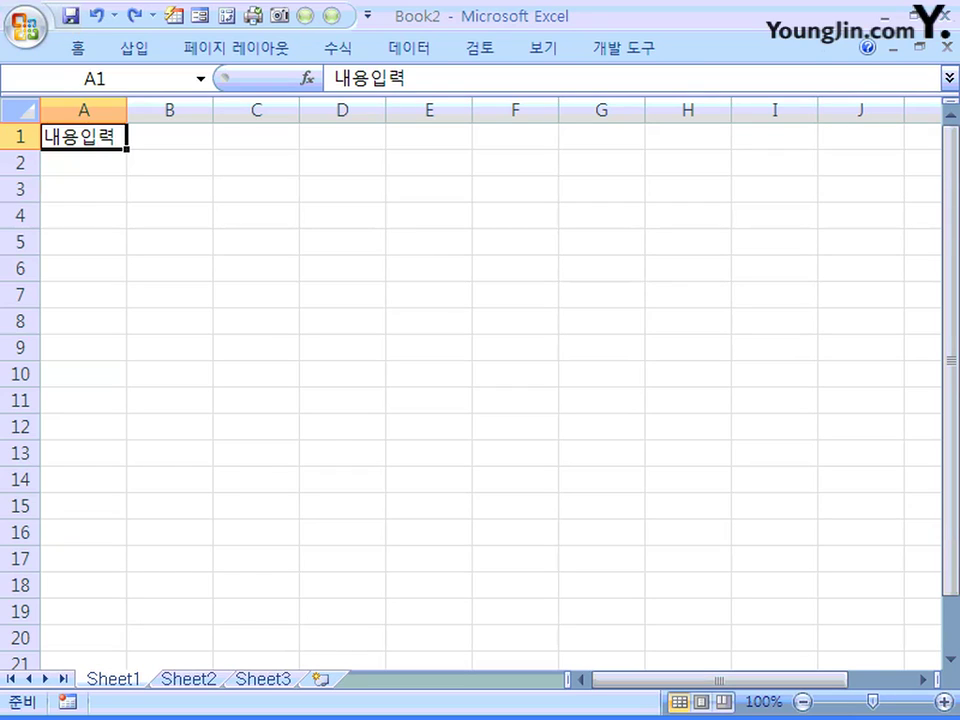
# Step: View the context commands available for cell B2, including Insert (삽입) and Delete (삭제), and close them without choosing one
pyautogui.click(189, 167)
pyautogui.rightClick(189, 167)
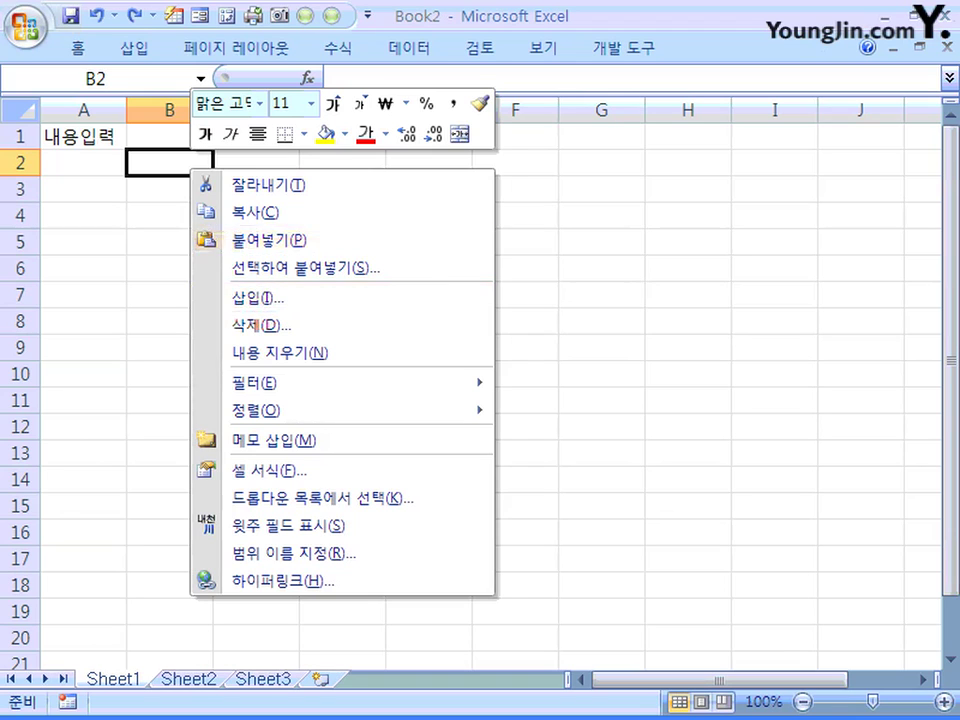
pyautogui.press('Escape')
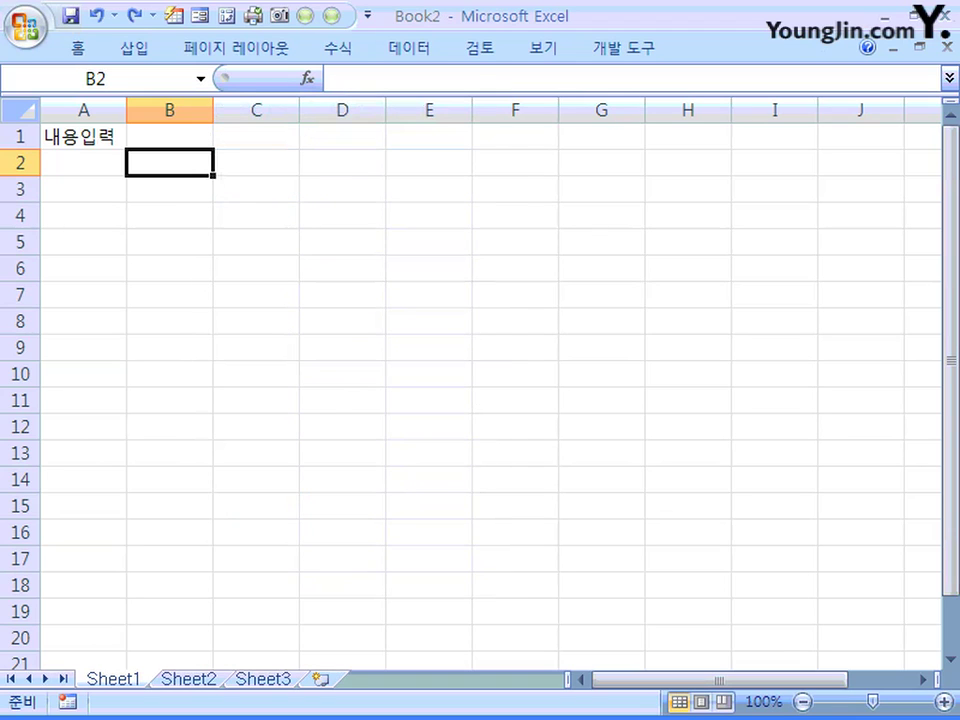
# Step: View the Insert (삽입) and Delete (삭제) commands for cells, sheet rows, sheet columns and sheets, leaving the worksheet unedited
pyautogui.click(77, 47)
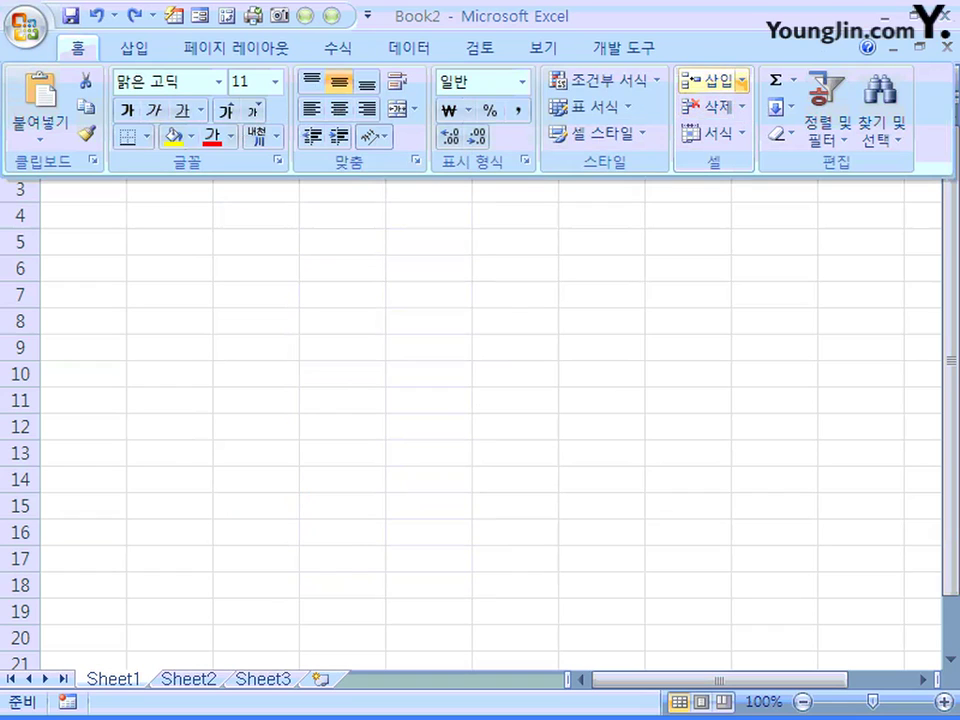
pyautogui.click(741, 79)
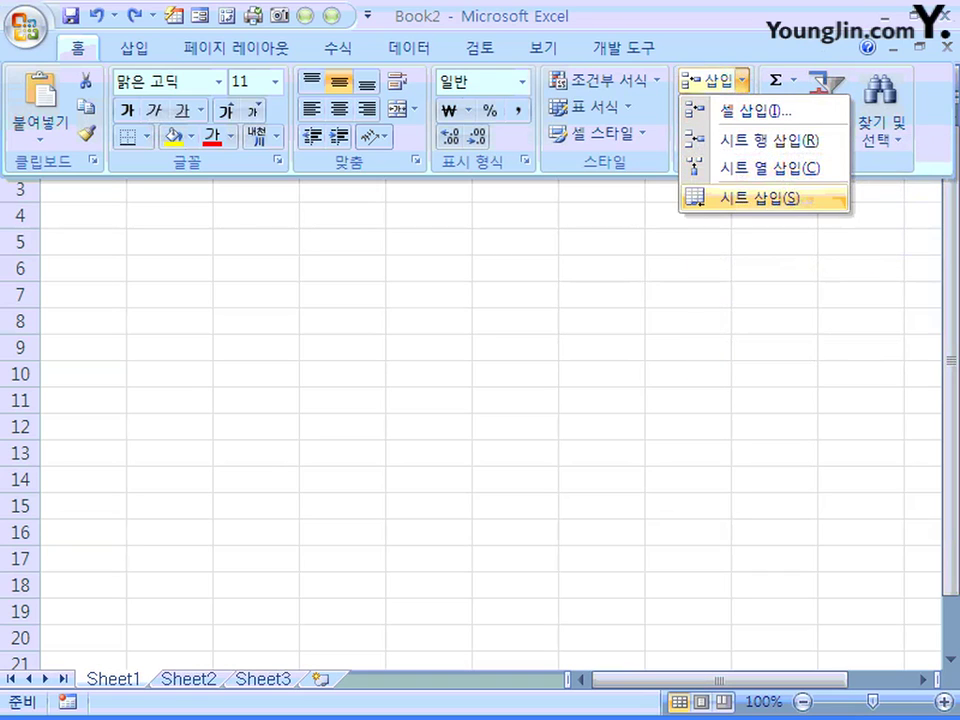
pyautogui.click(755, 111)
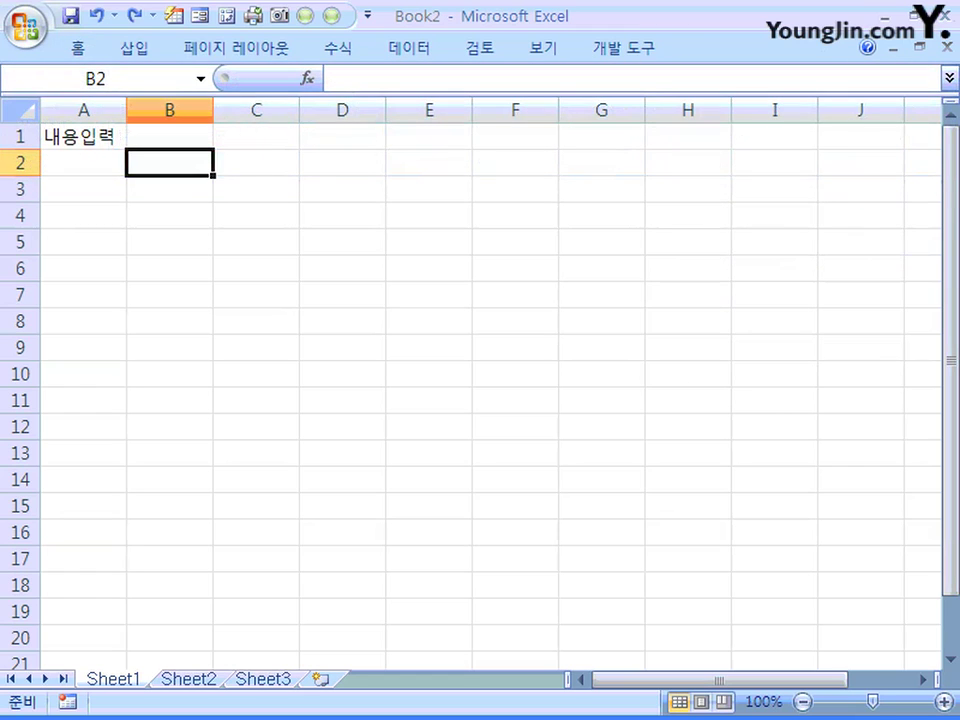
pyautogui.click(78, 47)
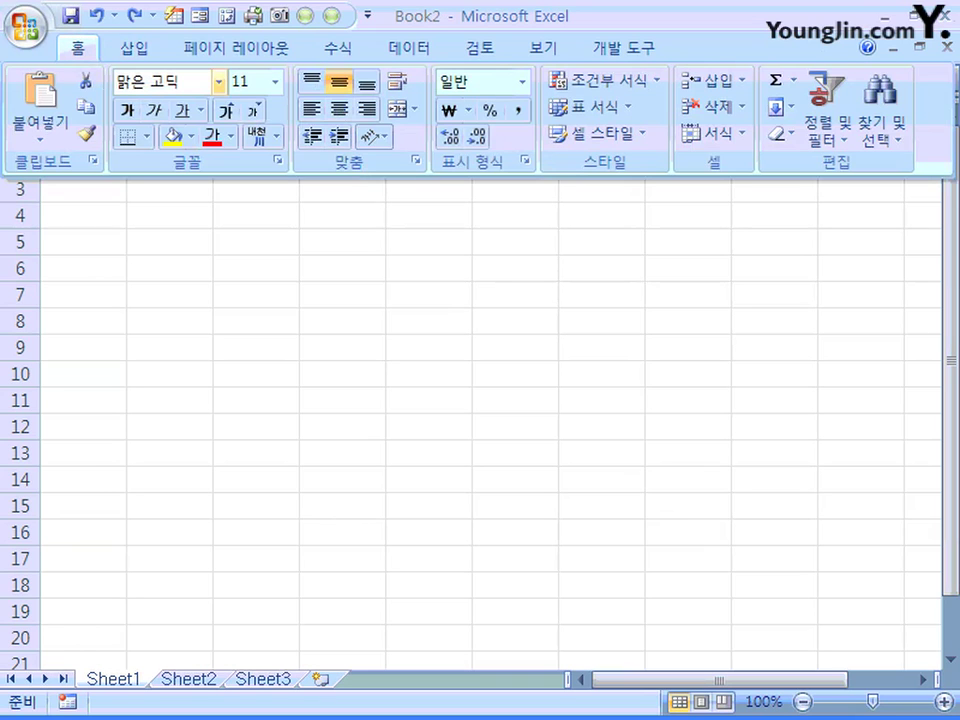
pyautogui.click(741, 106)
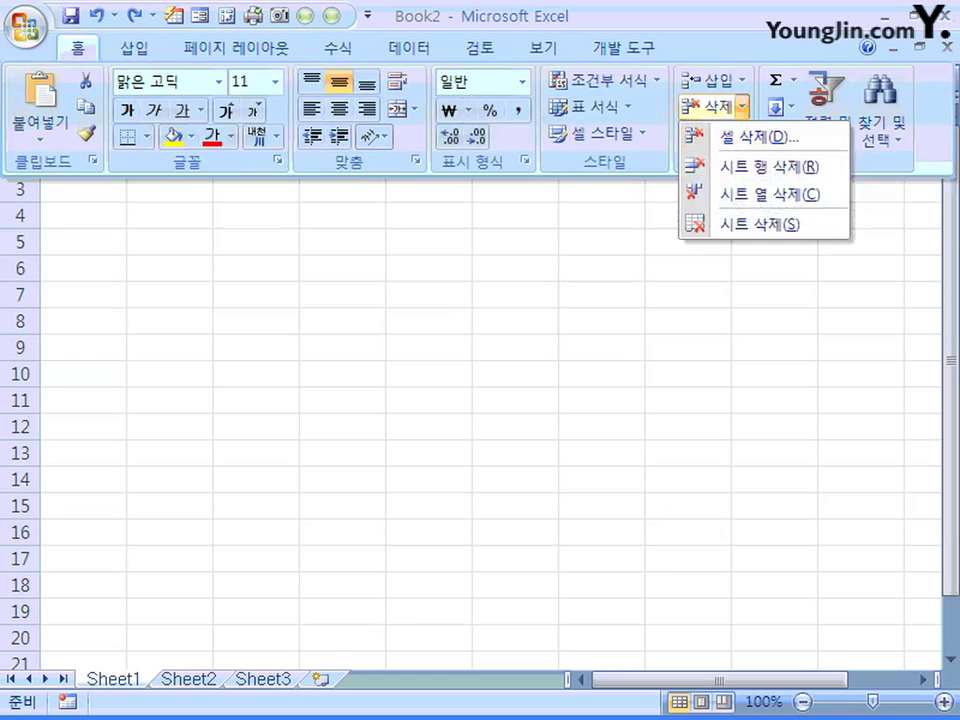
pyautogui.press('Escape')
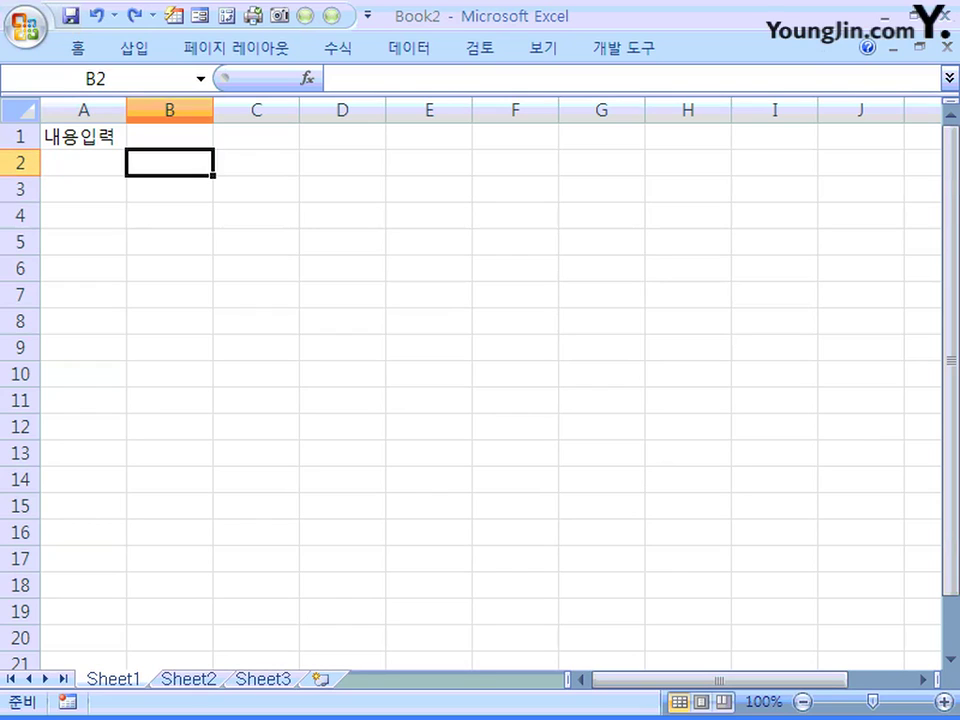
# Step: Locate the border between columns A and B and the cell Format (서식) command, and select cell A1
pyautogui.moveTo(127, 110)
pyautogui.mouseDown()
pyautogui.moveTo(194, 110)
pyautogui.moveTo(127, 110)
pyautogui.mouseUp()
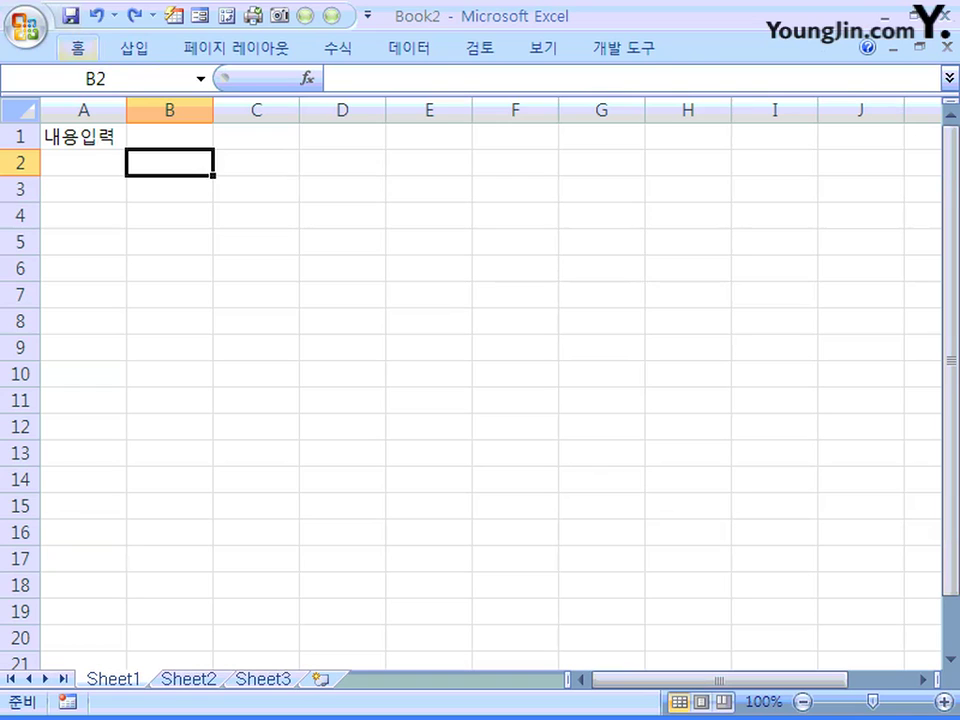
pyautogui.click(77, 47)
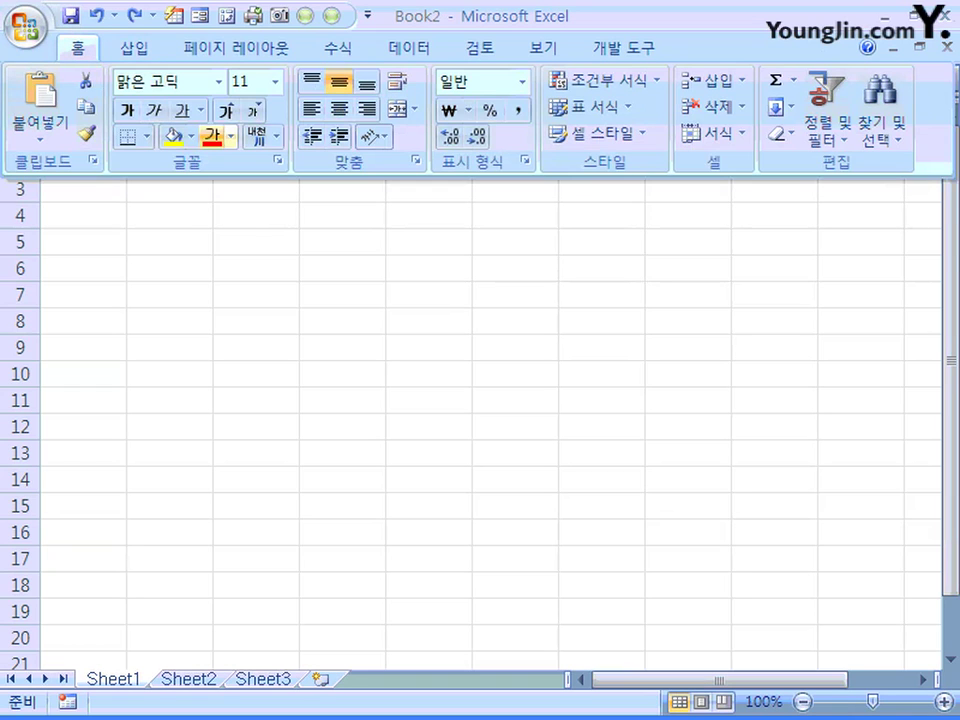
pyautogui.click(712, 133)
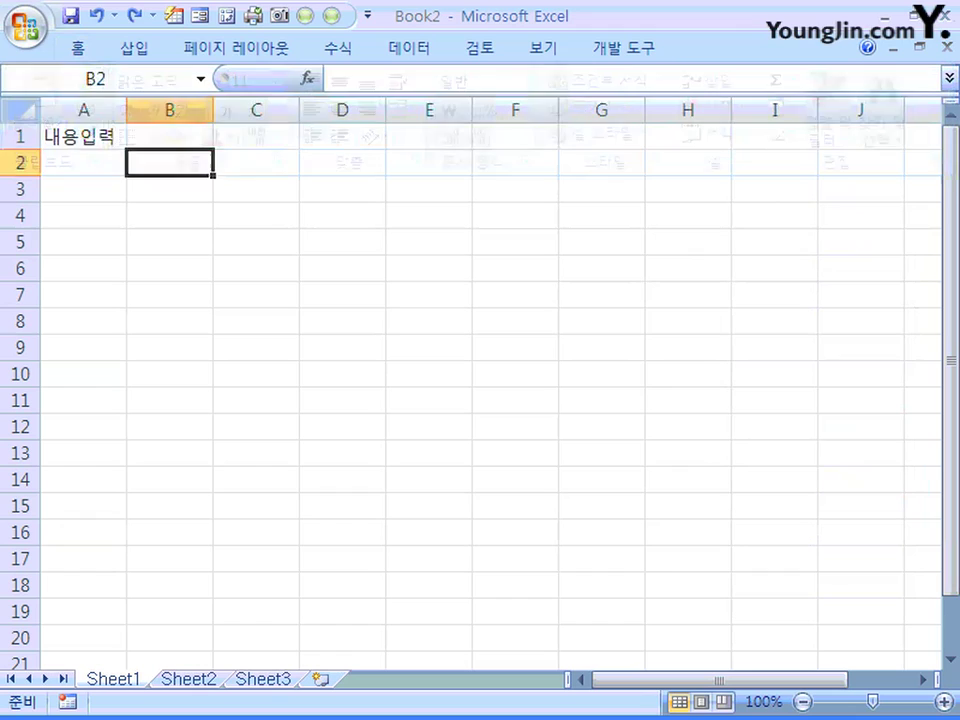
pyautogui.click(84, 136)
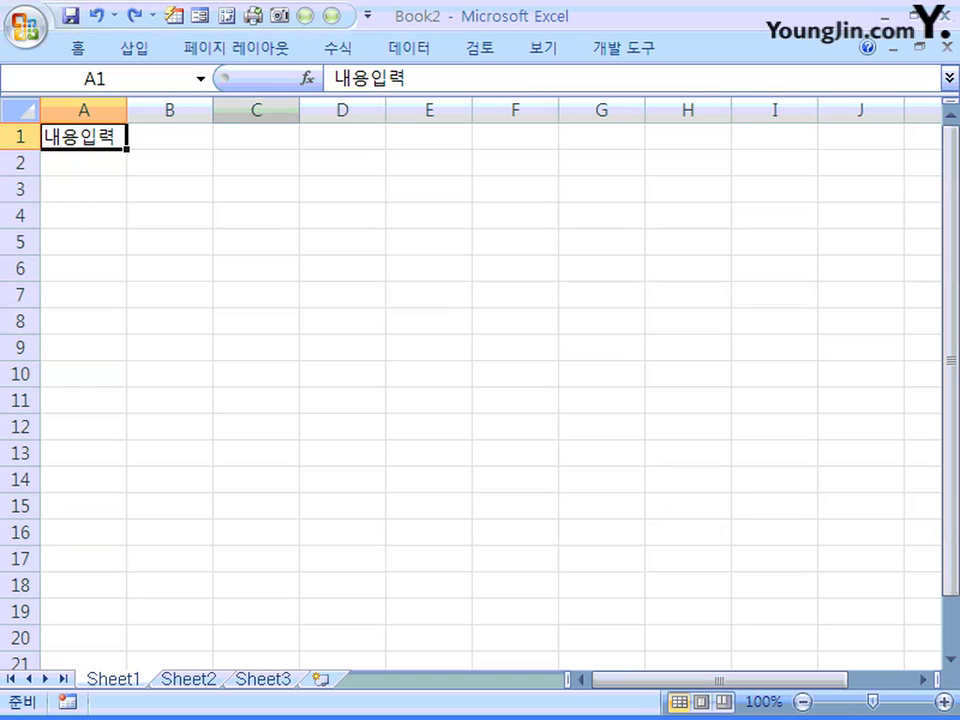
# Step: View the Format (서식) commands for cell size and the row, column and sheet options of Hide & Unhide (숨기기 및 숨기기 취소)
pyautogui.click(77, 47)
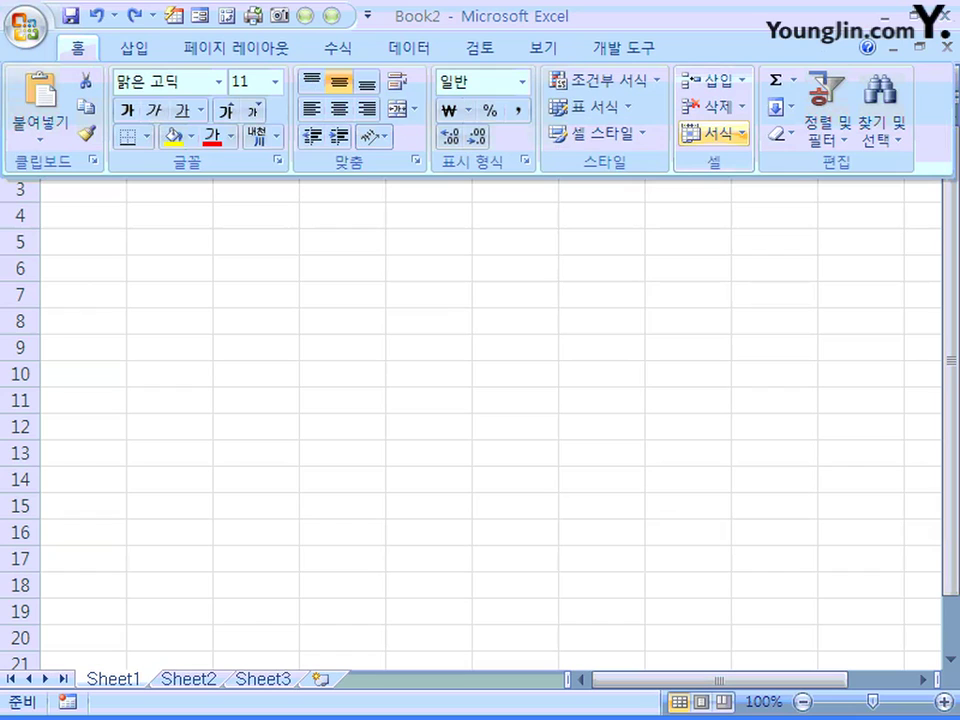
pyautogui.click(713, 133)
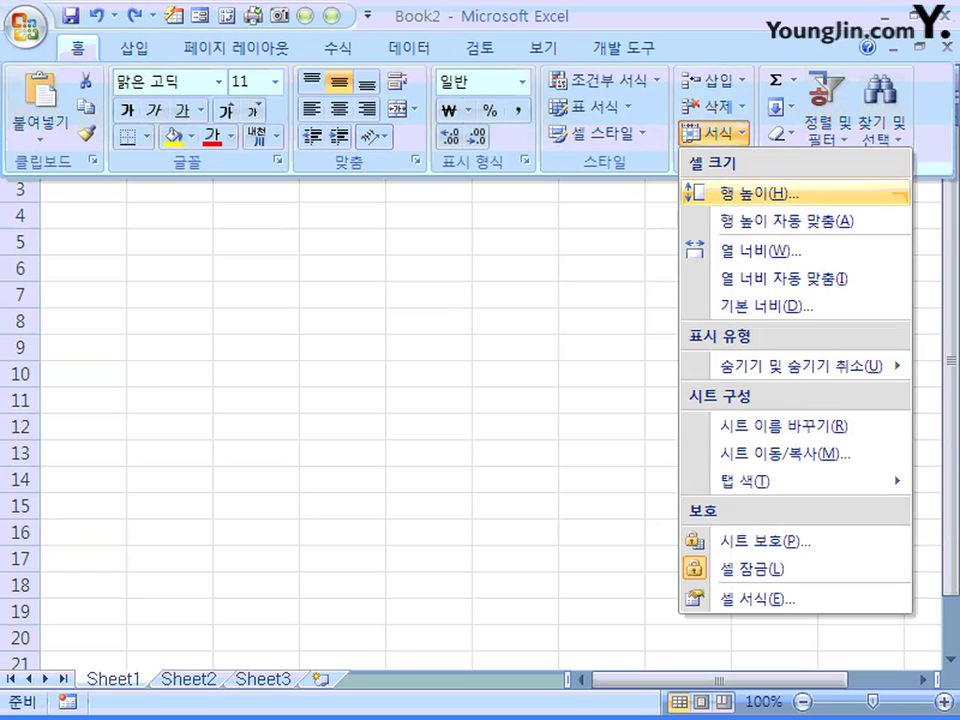
pyautogui.press('Down')
pyautogui.press('Down')
pyautogui.press('Down')
pyautogui.press('Down')
pyautogui.press('Down')
pyautogui.press('Right')
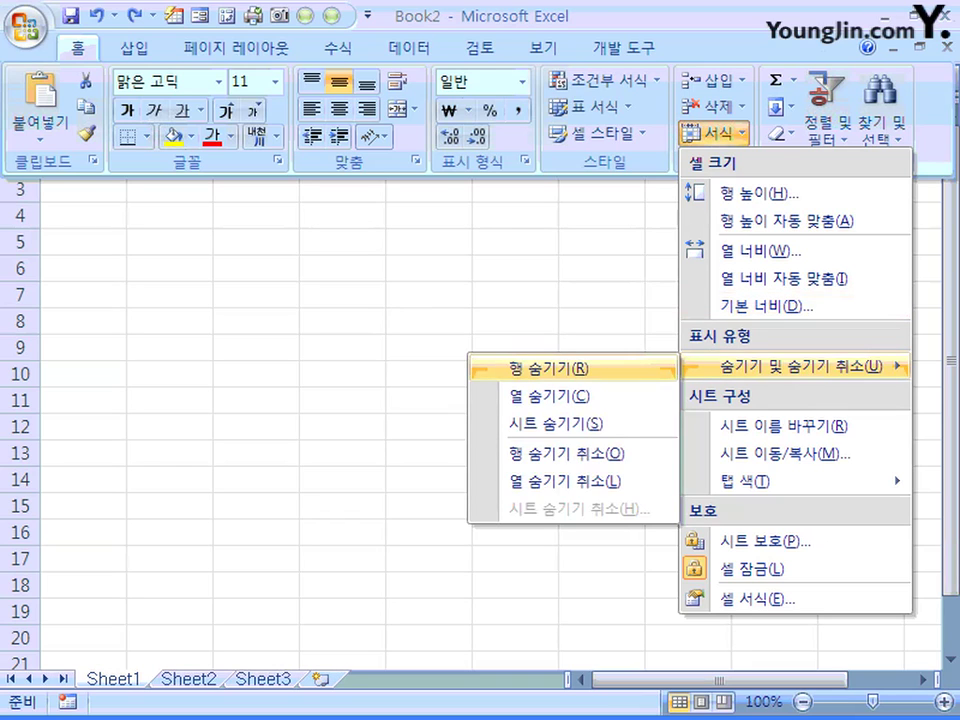
pyautogui.press('Down')
pyautogui.press('Down')
pyautogui.press('Down')
pyautogui.press('Down')
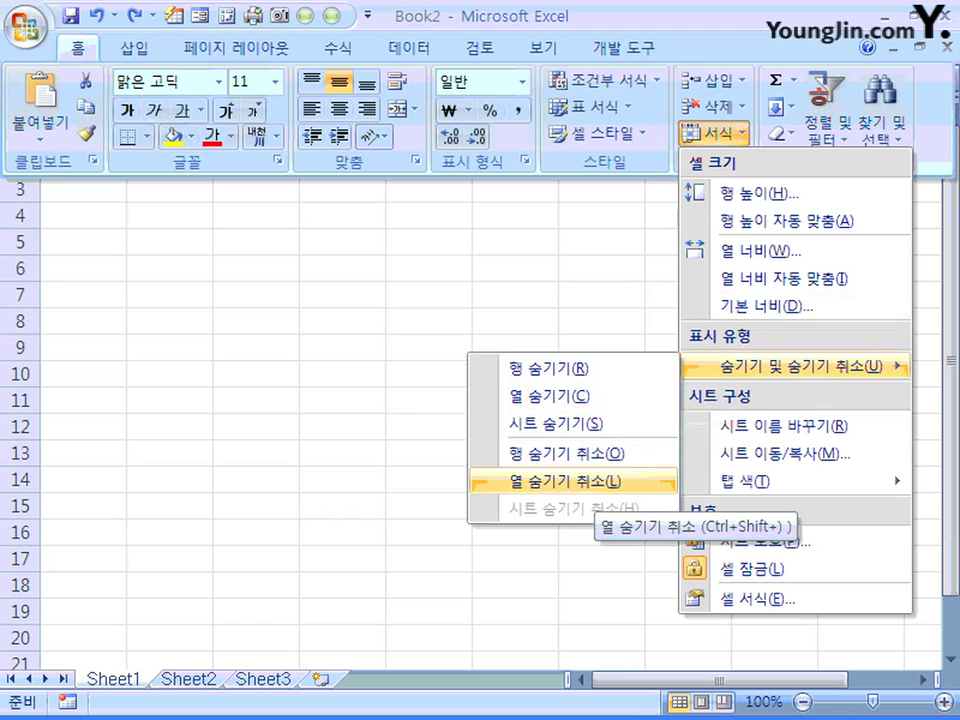
pyautogui.press('Up')
pyautogui.press('Up')
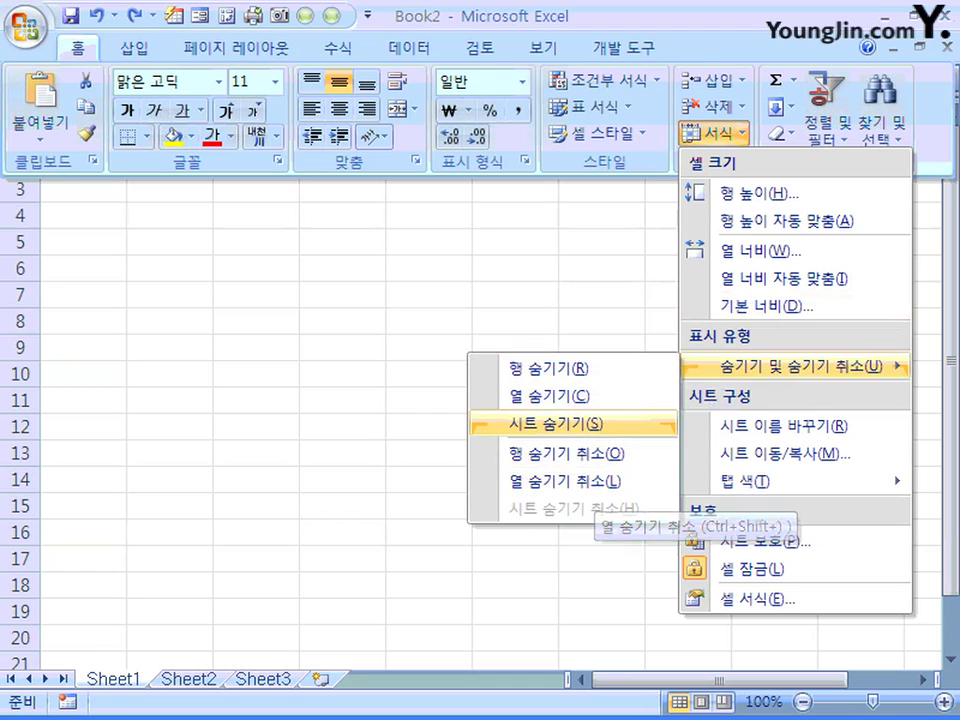
pyautogui.press('Return')
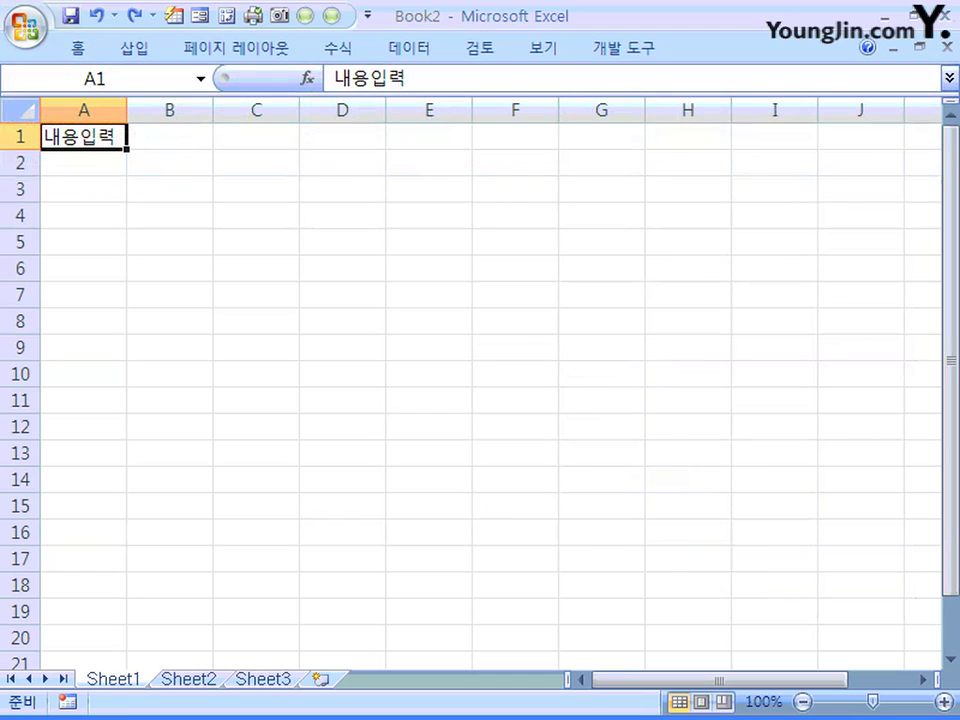